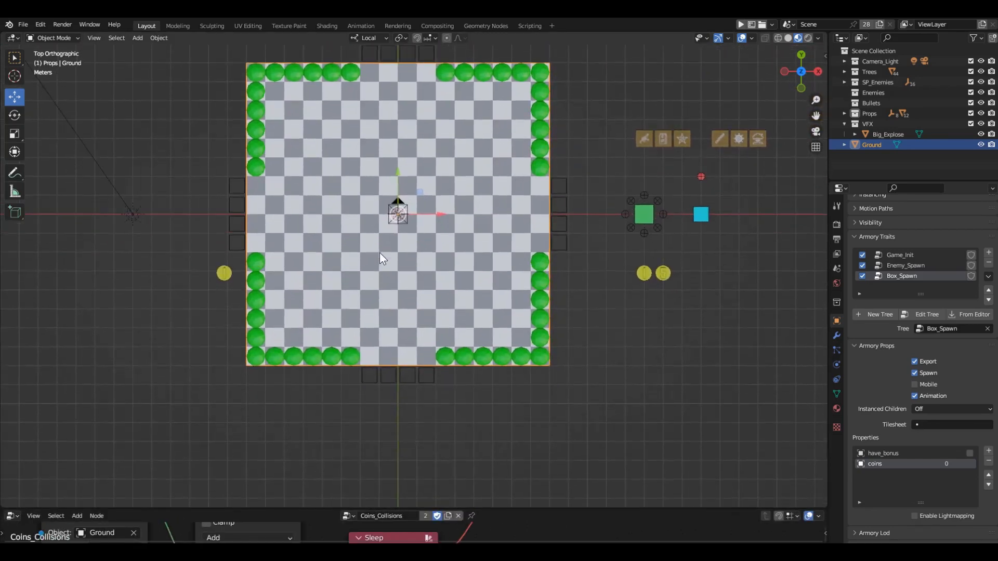
# - Add a plane mesh and move it to the empty area below the checkered ground board
pyautogui.hotkey('shift', 'a')
pyautogui.moveTo(382, 246)
pyautogui.click(421, 248)
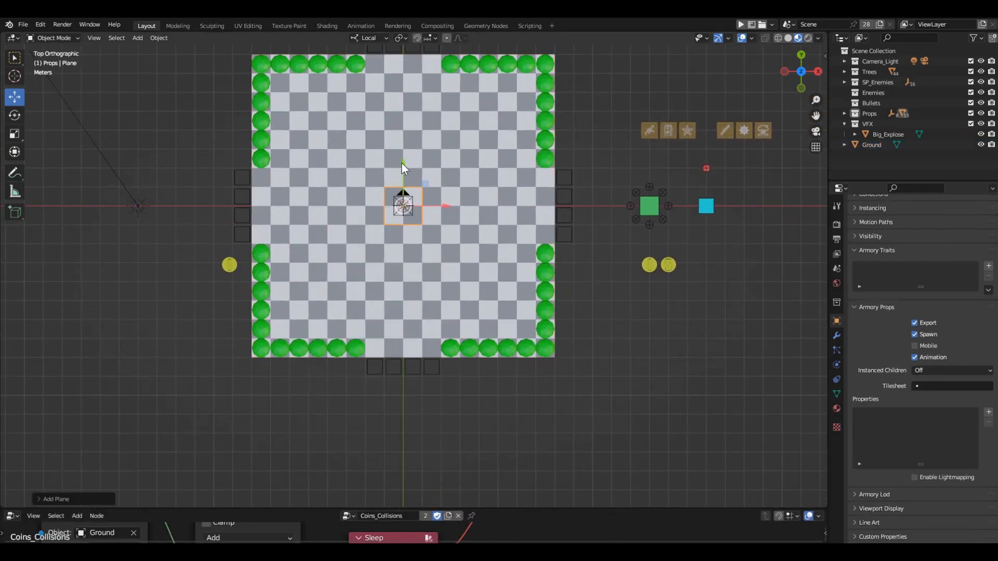
pyautogui.press('g')
pyautogui.press('y')
pyautogui.moveTo(417, 350); pyautogui.dragTo(417, 388)
pyautogui.moveTo(445, 412); pyautogui.dragTo(567, 432)
pyautogui.keyDown('shift'); pyautogui.moveTo(571, 415); pyautogui.dragTo(492, 256, button='middle'); pyautogui.keyUp('shift')
pyautogui.moveTo(461, 233); pyautogui.dragTo(511, 274)
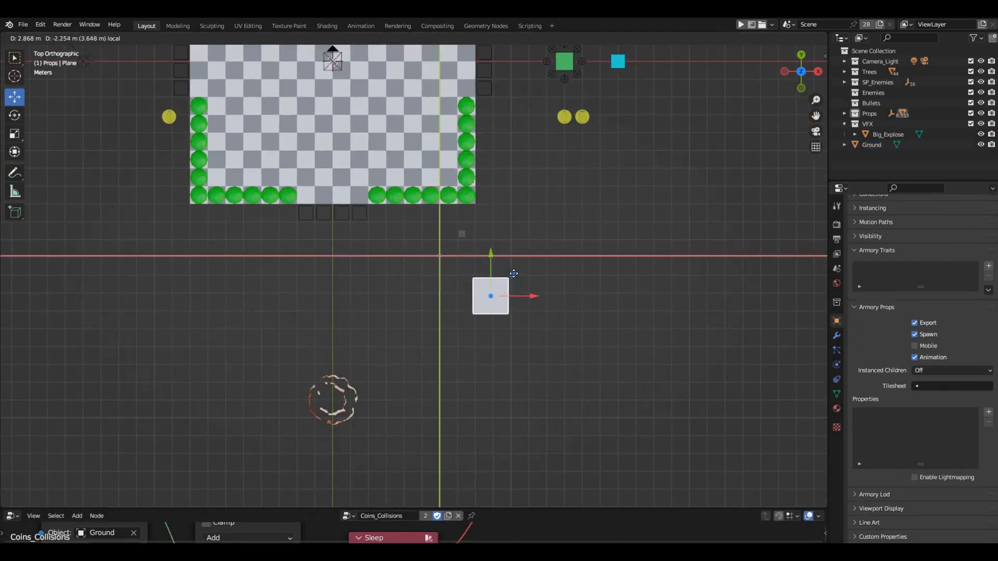
# - Rename the new plane to Smoke_VFX and turn off its Armory Spawn option
pyautogui.keyDown('ctrl'); pyautogui.moveTo(510, 297); pyautogui.dragTo(534, 210, button='middle'); pyautogui.keyUp('ctrl')
pyautogui.press('F2')
pyautogui.write('Smoke')
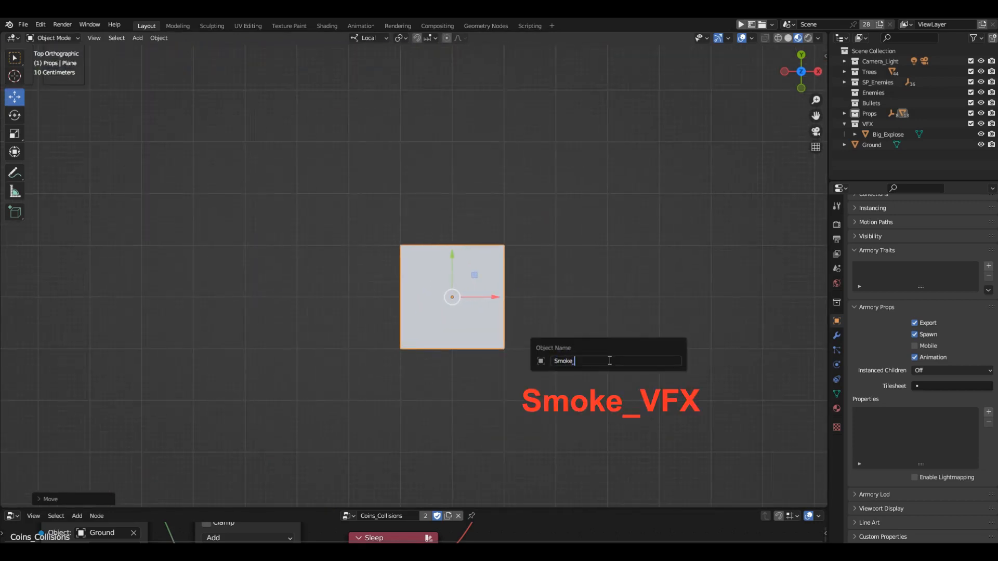
pyautogui.write('_VFX')
pyautogui.press('Return')
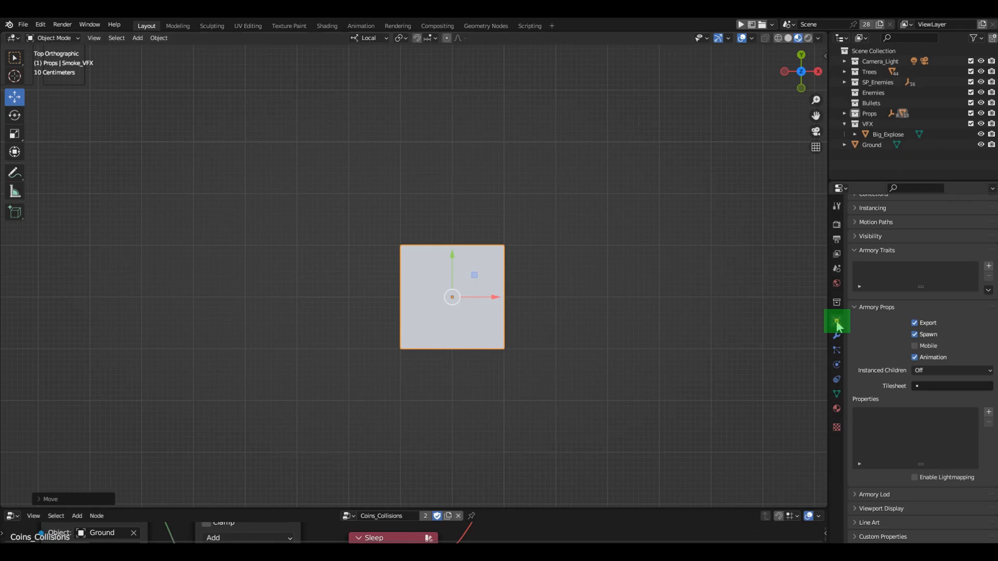
pyautogui.click(914, 334)
# - Enlarge the logic node area, switch it to the Shader Editor and create a material named Smoke_VFX for the plane
pyautogui.moveTo(552, 509); pyautogui.dragTo(550, 184)
pyautogui.click(11, 192)
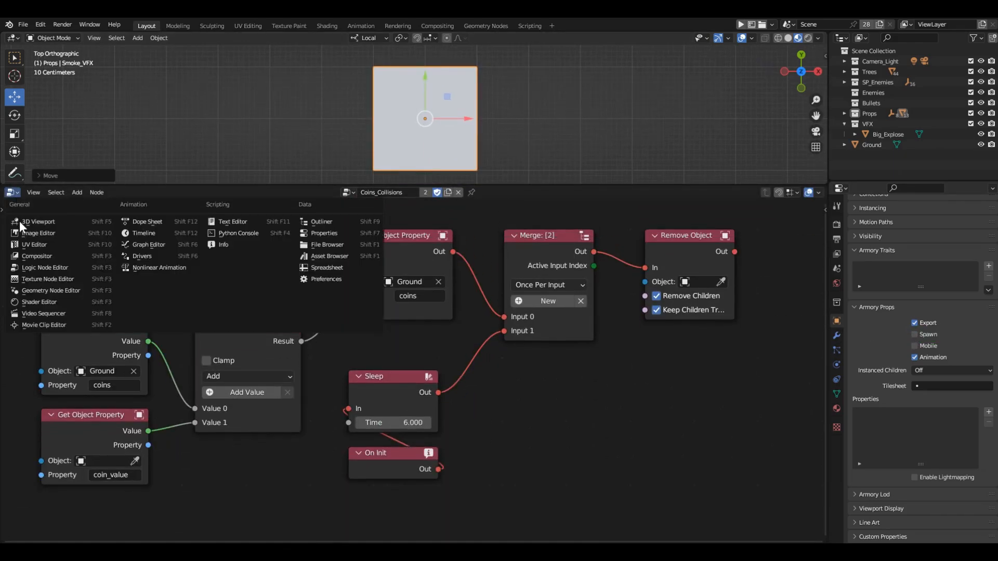
pyautogui.click(36, 297)
pyautogui.click(426, 195)
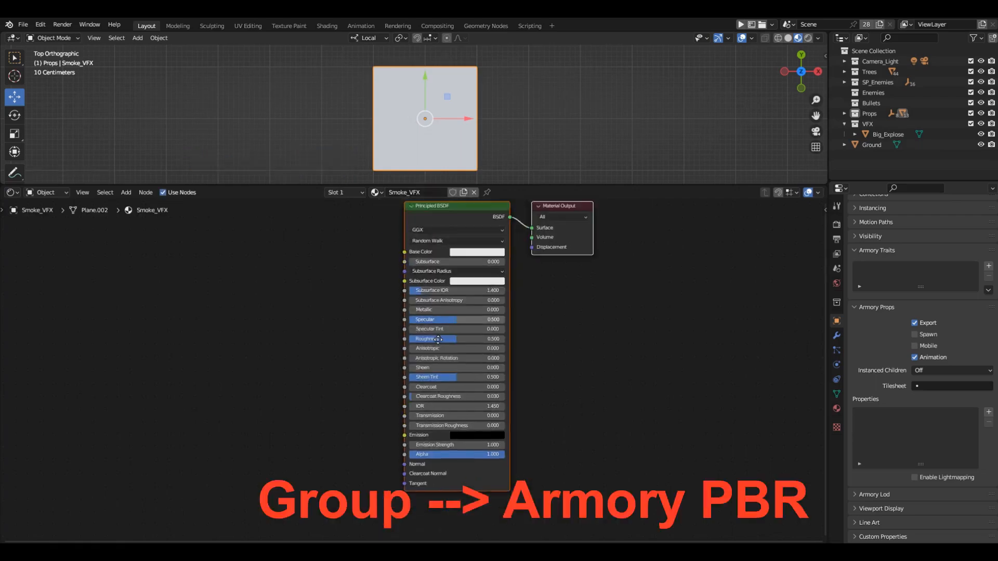
# - Replace the Principled BSDF with an Armory PBR group node feeding the Material Output's Surface
pyautogui.press('Delete')
pyautogui.hotkey('shift', 'a')
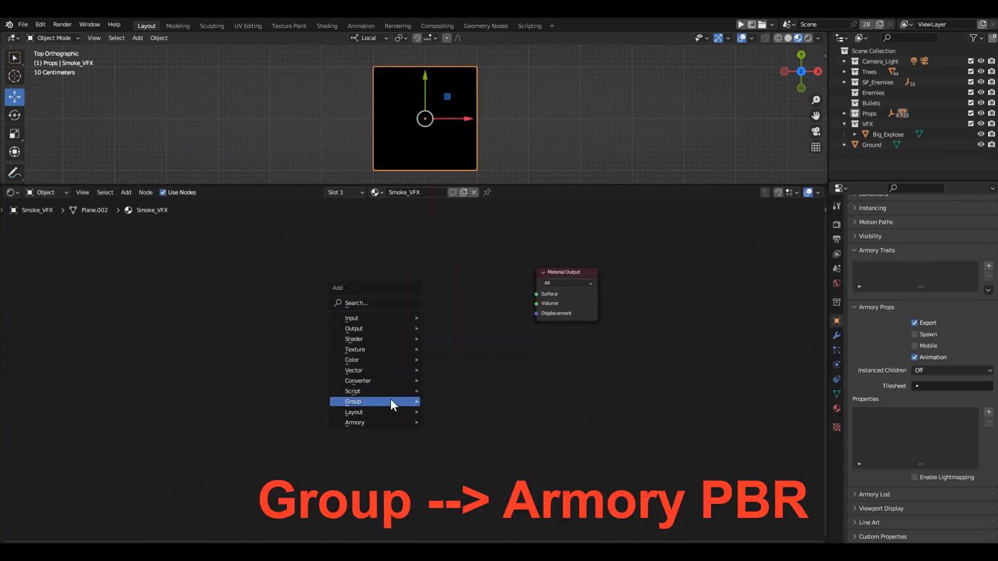
pyautogui.moveTo(391, 401)
pyautogui.click(476, 427)
pyautogui.click(448, 269)
pyautogui.scroll(8, 519, 284)
pyautogui.moveTo(495, 278); pyautogui.dragTo(551, 302)
pyautogui.moveTo(366, 285); pyautogui.dragTo(305, 295)
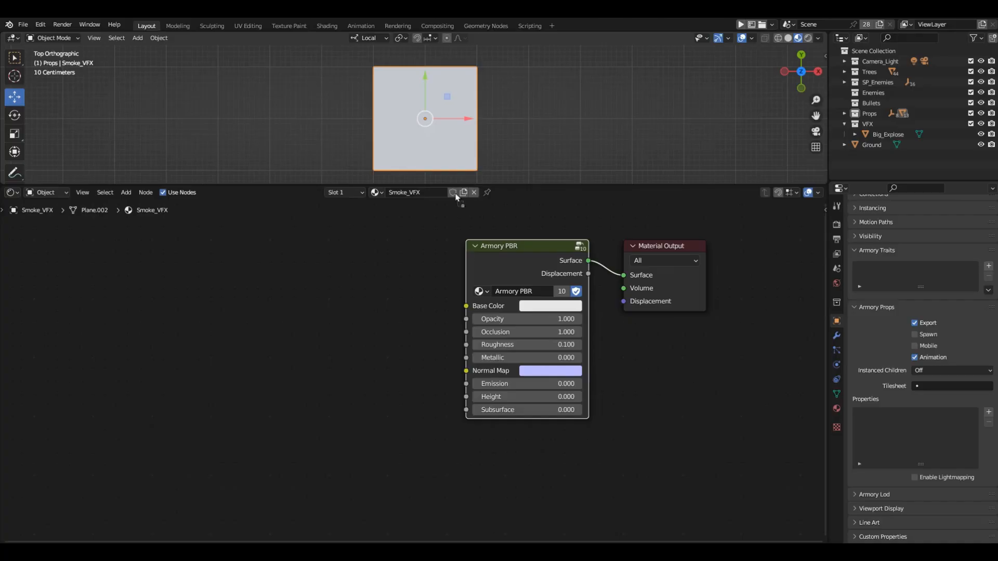
# - Place the Smoke.png image texture beside the Armory PBR node and connect its Color to Base Color
pyautogui.moveTo(430, 291); pyautogui.dragTo(331, 245)
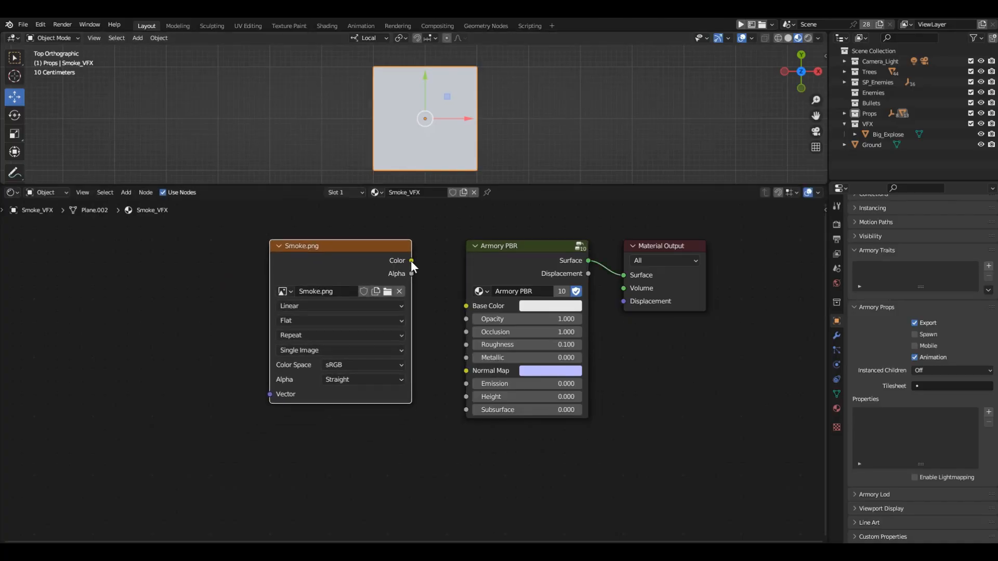
pyautogui.moveTo(411, 260); pyautogui.dragTo(460, 304)
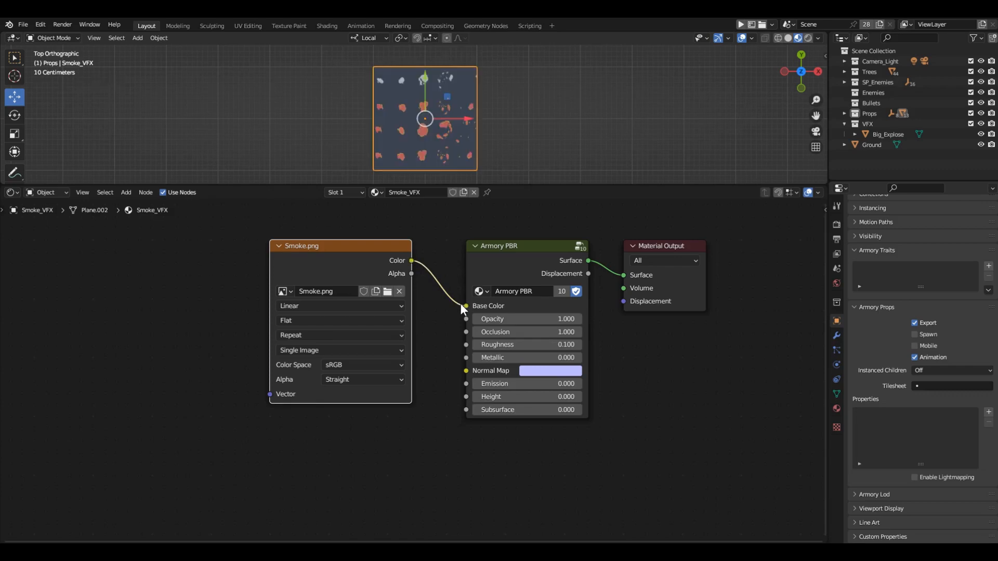
# - Set the Armory PBR node's Roughness to 1 and Emission to 1
pyautogui.click(523, 345)
pyautogui.write('1')
pyautogui.press('Return')
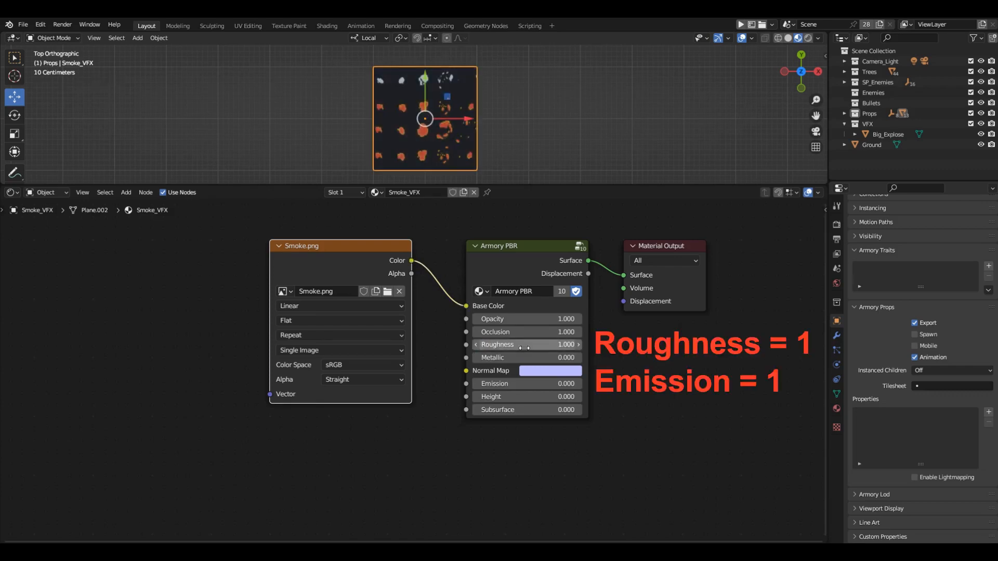
pyautogui.click(525, 383)
pyautogui.write('1')
pyautogui.press('Return')
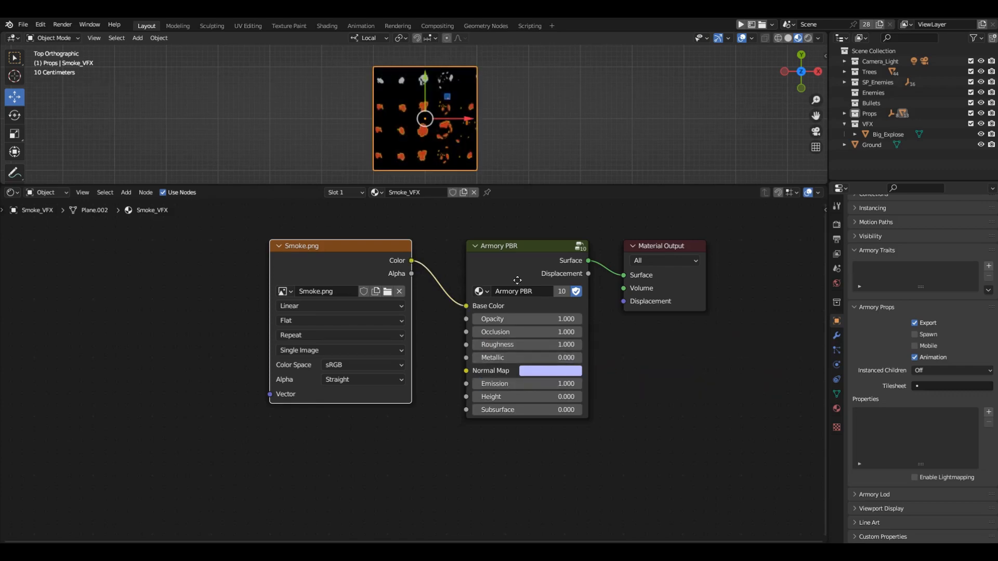
# - Connect the Smoke.png Alpha output to Opacity and set the material's blend mode to Alpha Clip
pyautogui.scroll(2, 517, 280)
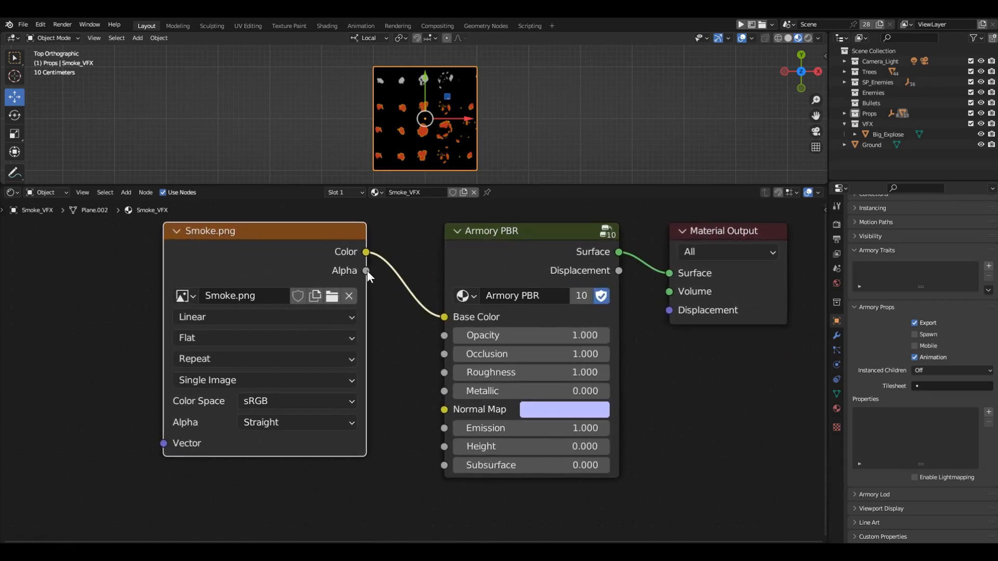
pyautogui.moveTo(366, 271); pyautogui.dragTo(438, 331)
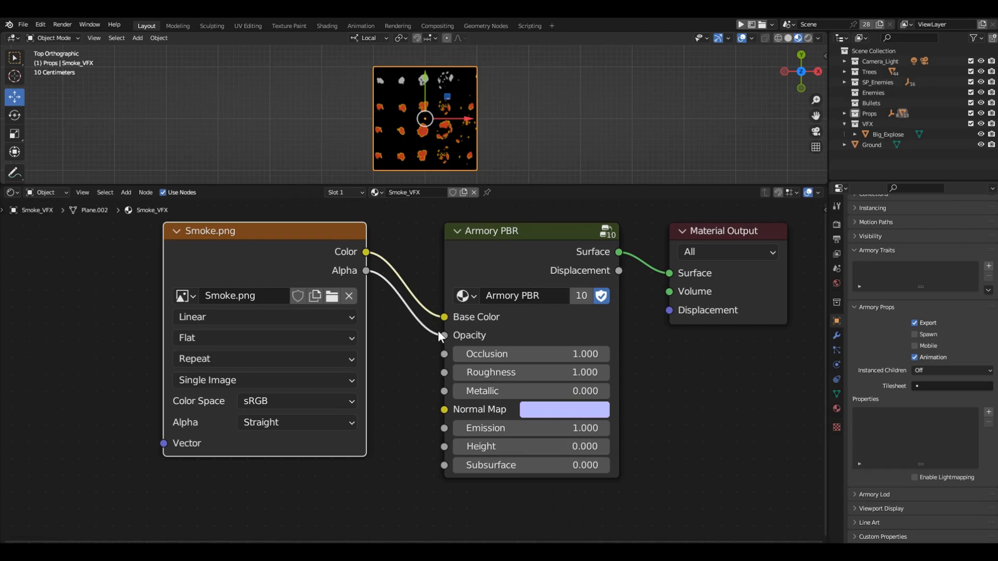
pyautogui.click(836, 408)
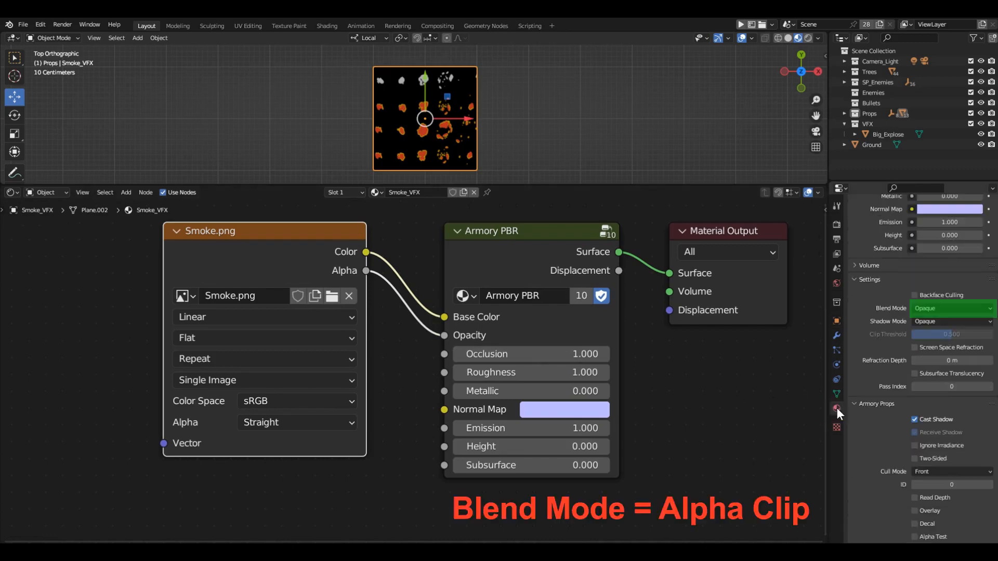
pyautogui.click(947, 307)
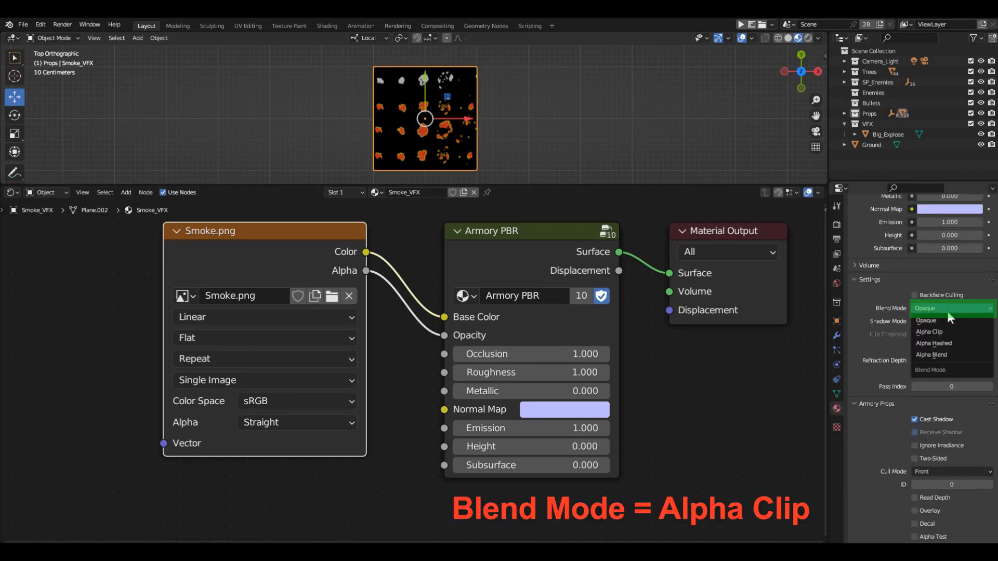
pyautogui.click(941, 332)
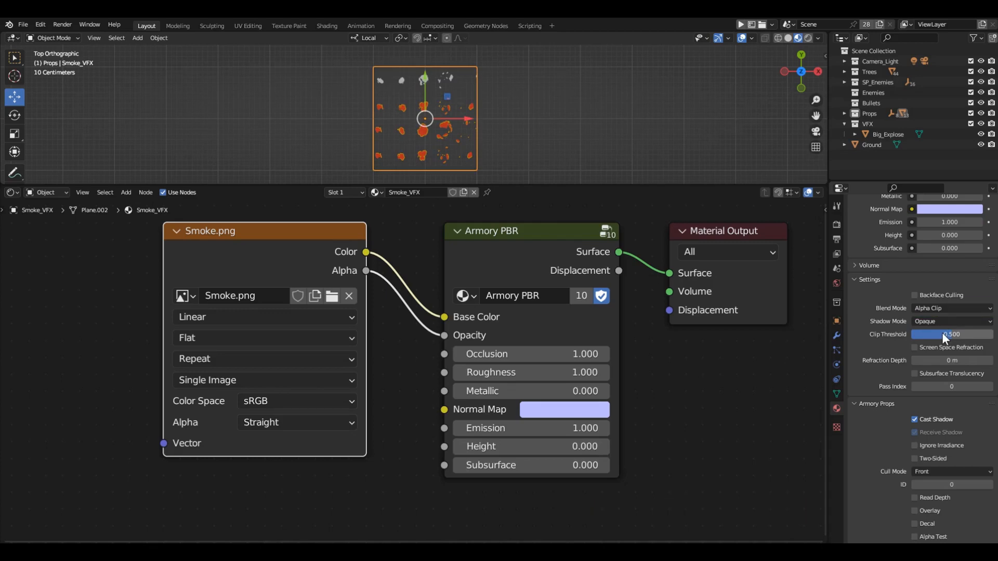
# - In UV editing, scale the plane's whole UV face by 0.2 along X and 0.25 along Y
pyautogui.click(241, 25)
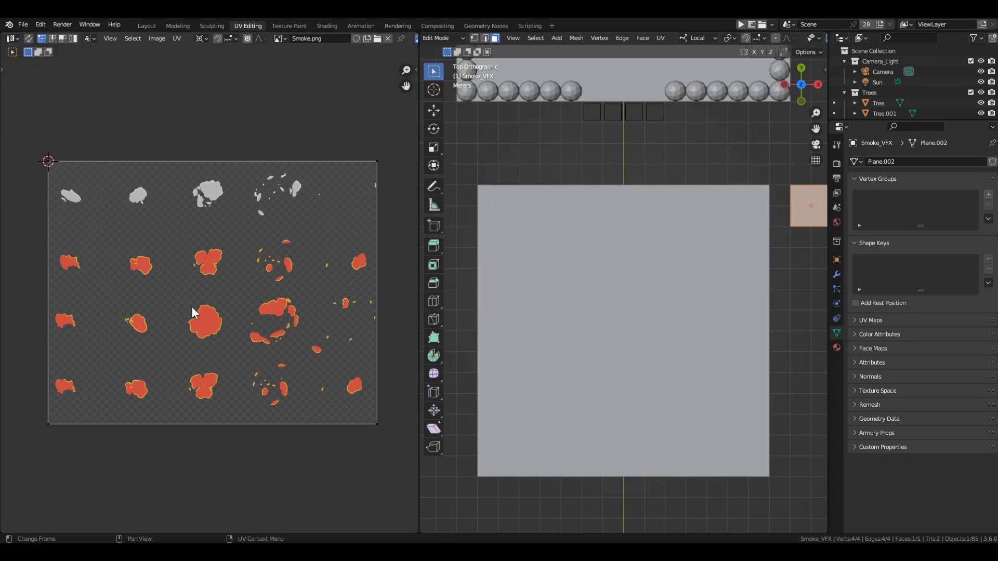
pyautogui.press('a')
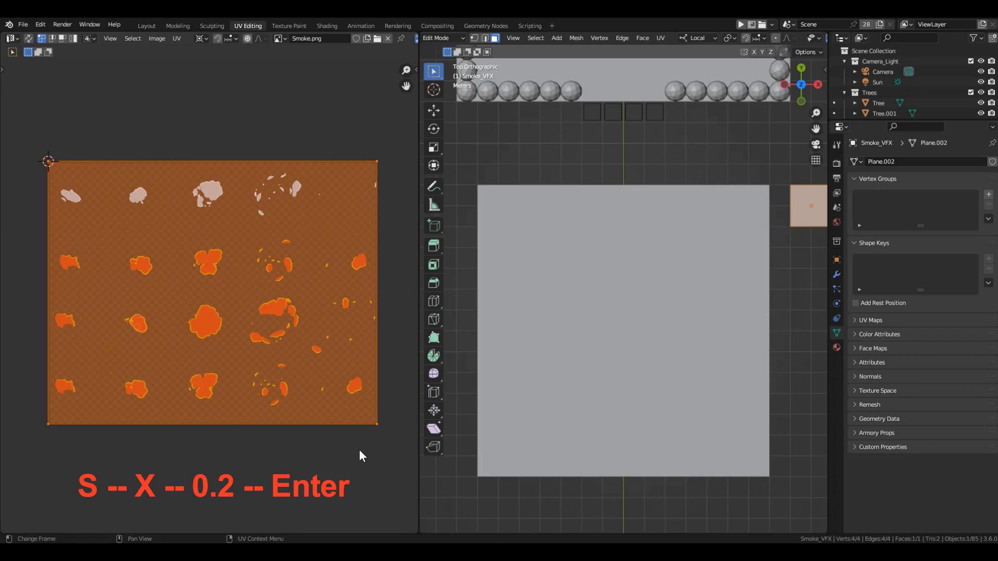
pyautogui.write('sx')
pyautogui.write('0.2')
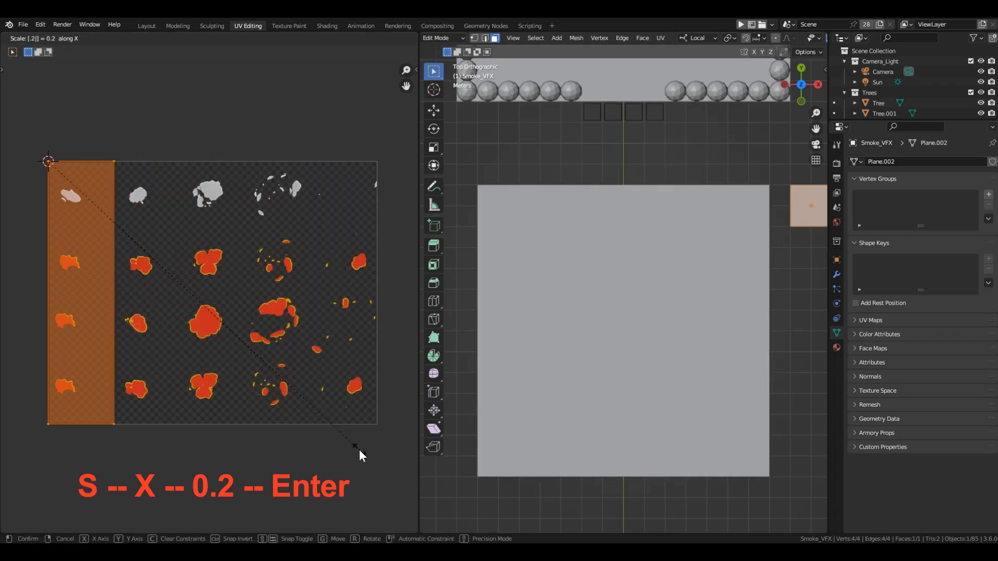
pyautogui.press('Return')
pyautogui.press('s')
pyautogui.press('y')
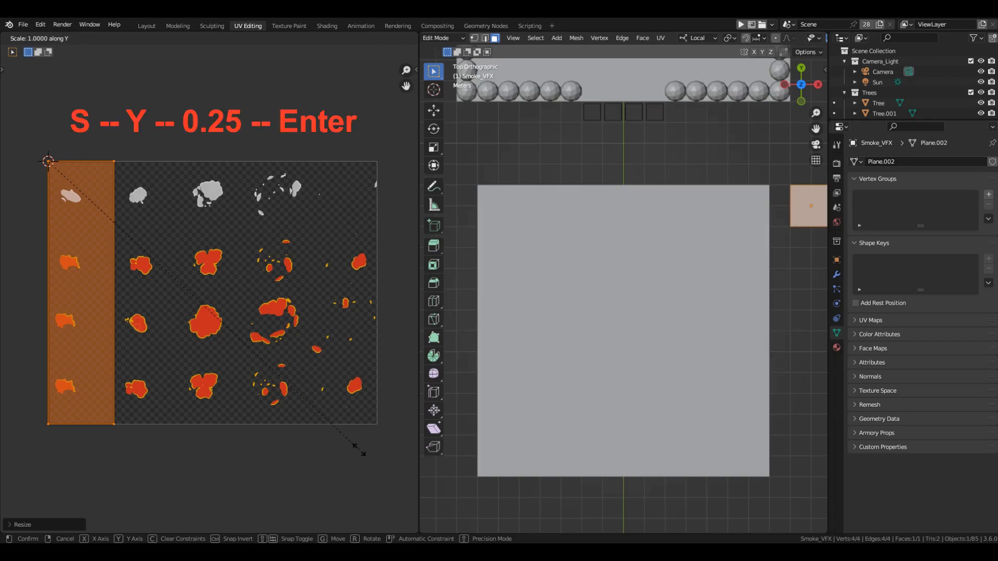
pyautogui.write('0.25')
pyautogui.press('Return')
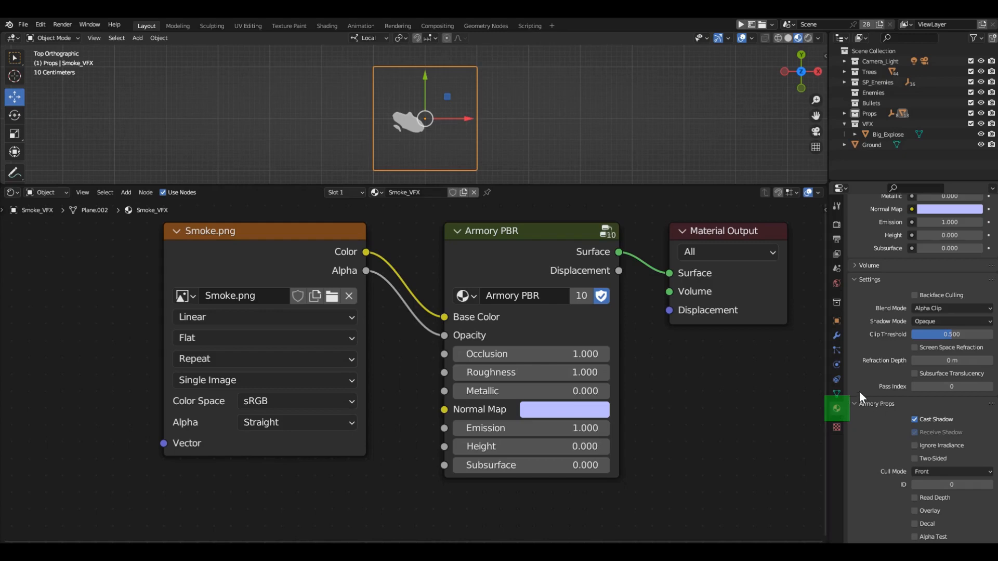
# - Add an Armory tilesheet named Smoke_VFX in the material properties
pyautogui.scroll(-8, 859, 391)
pyautogui.scroll(-6, 860, 391)
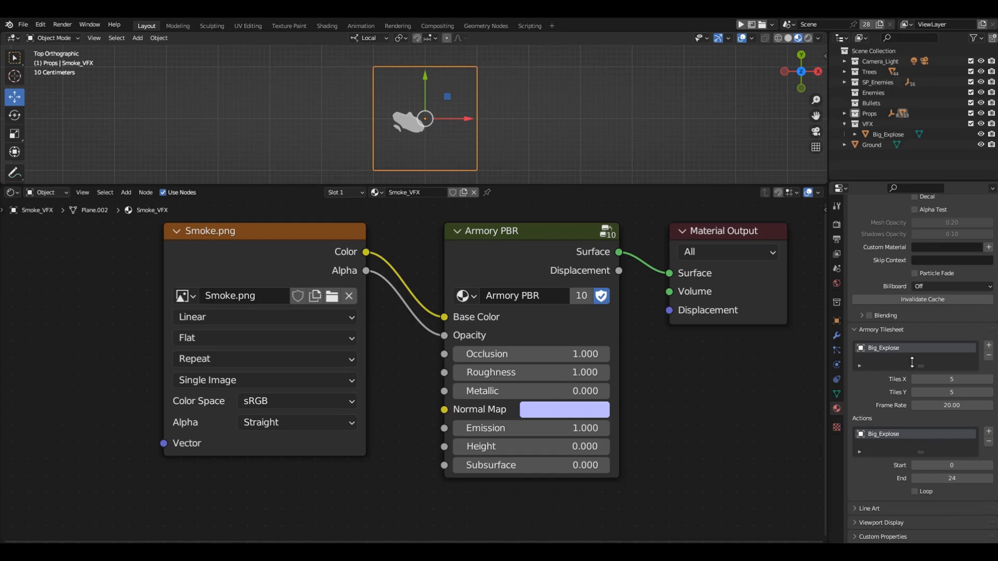
pyautogui.click(989, 346)
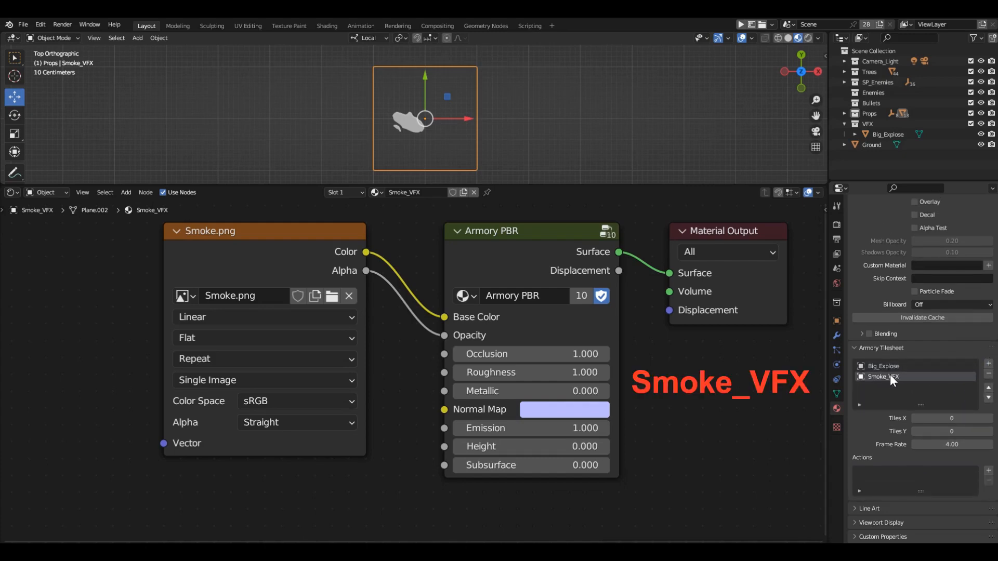
# - Set the Smoke_VFX tilesheet to 5 tiles in X, 4 tiles in Y and a frame rate of 20
pyautogui.click(960, 419)
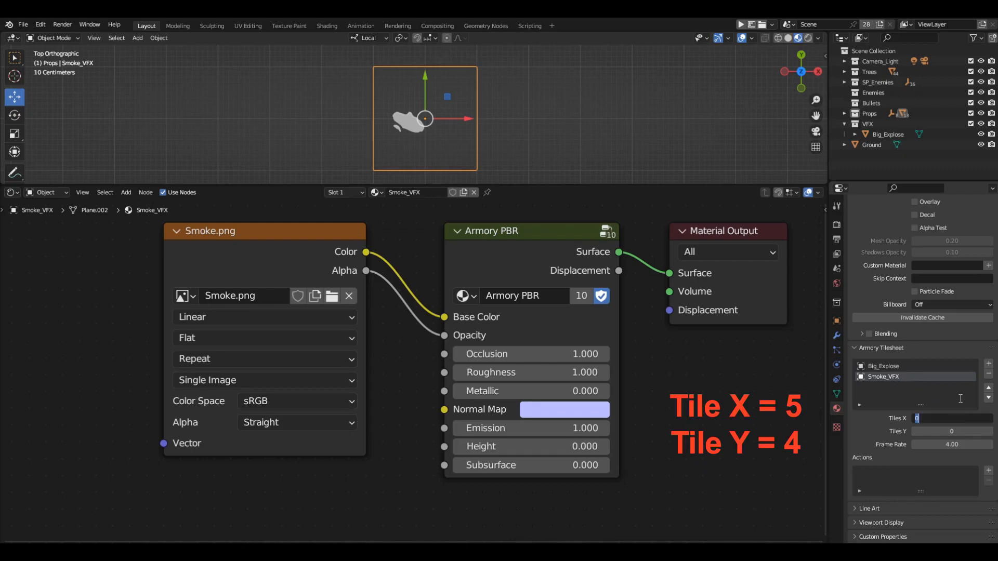
pyautogui.write('5')
pyautogui.press('Tab')
pyautogui.write('4')
pyautogui.press('Tab')
pyautogui.write('20')
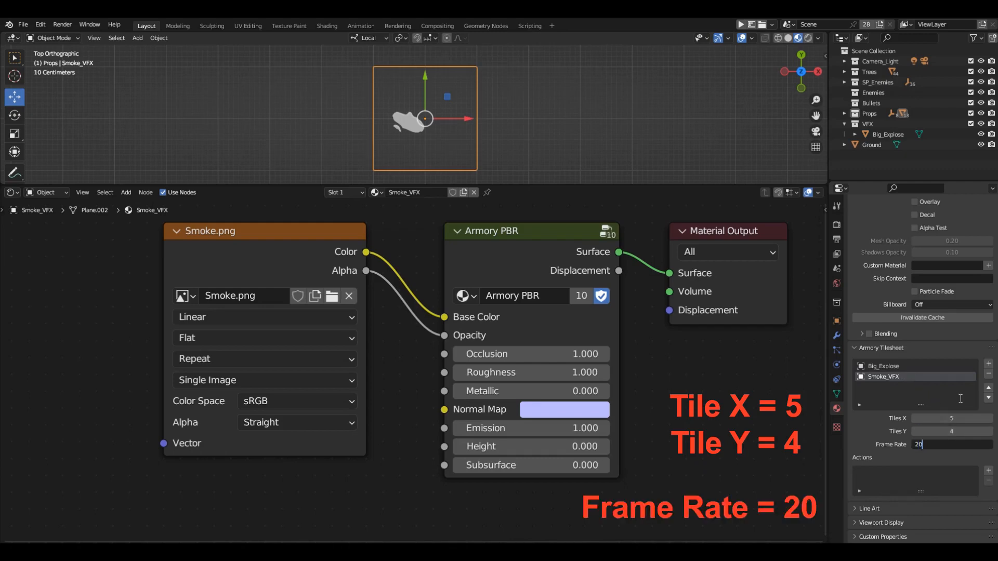
pyautogui.press('Return')
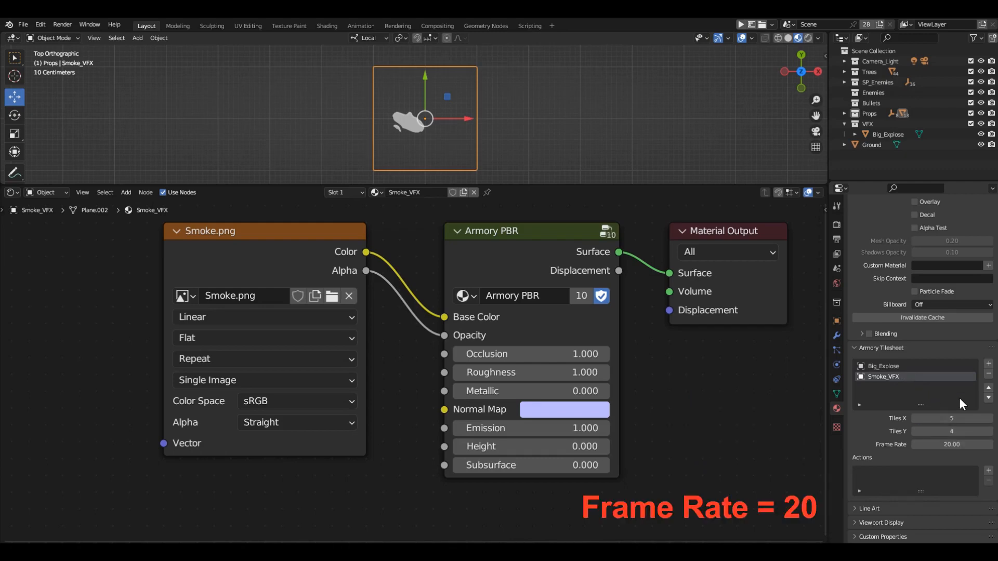
# - Add four actions to the Smoke_VFX tilesheet
pyautogui.click(988, 471)
pyautogui.click(988, 471)
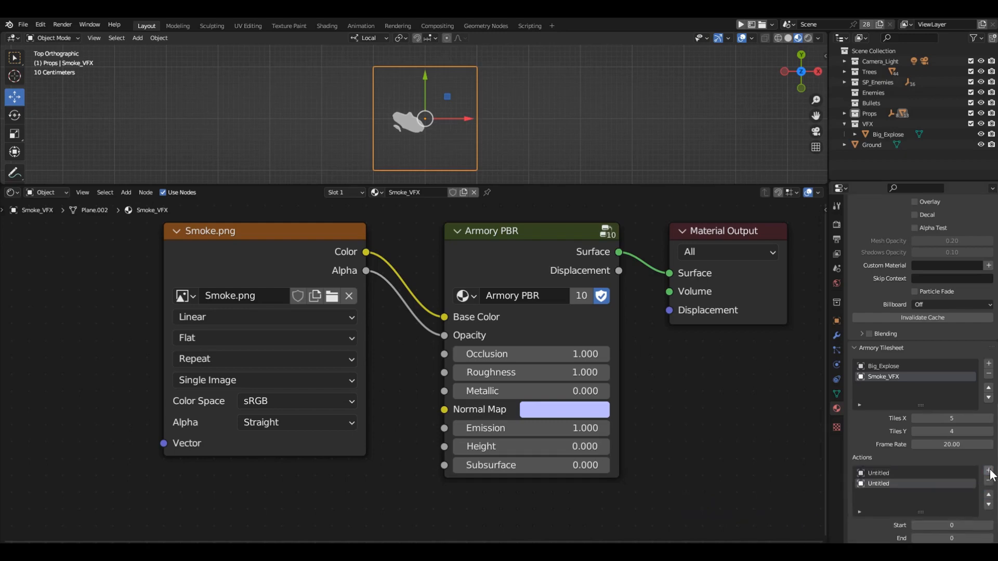
pyautogui.click(988, 471)
pyautogui.click(988, 470)
# - Name the four tilesheet actions Smoke_VFX_1, Smoke_VFX_2, Smoke_VFX_3 and Smoke_VFX_4
pyautogui.write('Smoke_VFX')
pyautogui.doubleClick(903, 474)
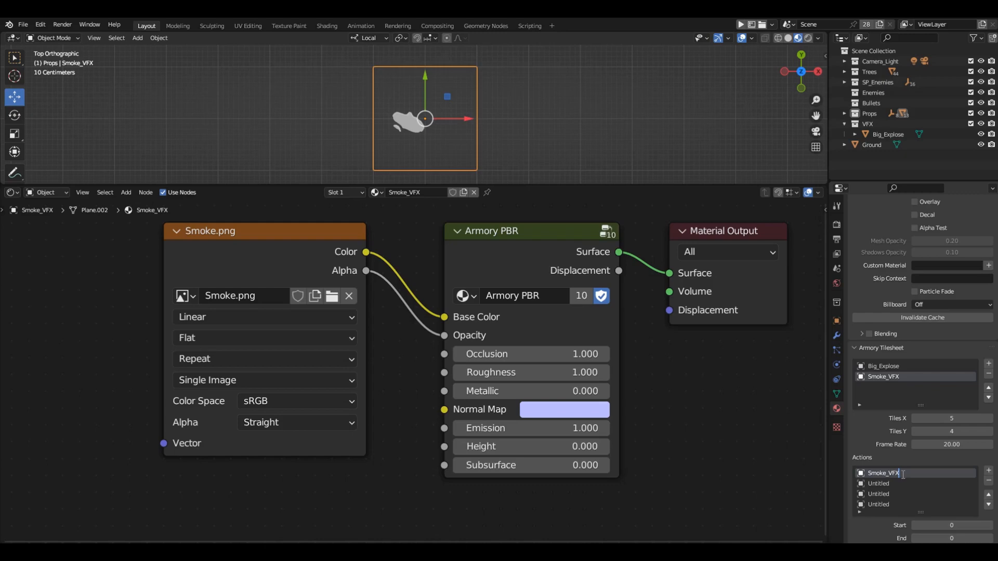
pyautogui.write('_1')
pyautogui.hotkey('ctrl', 'a')
pyautogui.hotkey('ctrl', 'c')
pyautogui.press('Tab')
pyautogui.hotkey('ctrl', 'v')
pyautogui.press('Tab')
pyautogui.hotkey('ctrl', 'v')
pyautogui.press('Tab')
pyautogui.hotkey('ctrl', 'v')
pyautogui.press('Return')
# - Set the end frame of the Smoke_VFX_1 action to 4
pyautogui.scroll(-3, 943, 467)
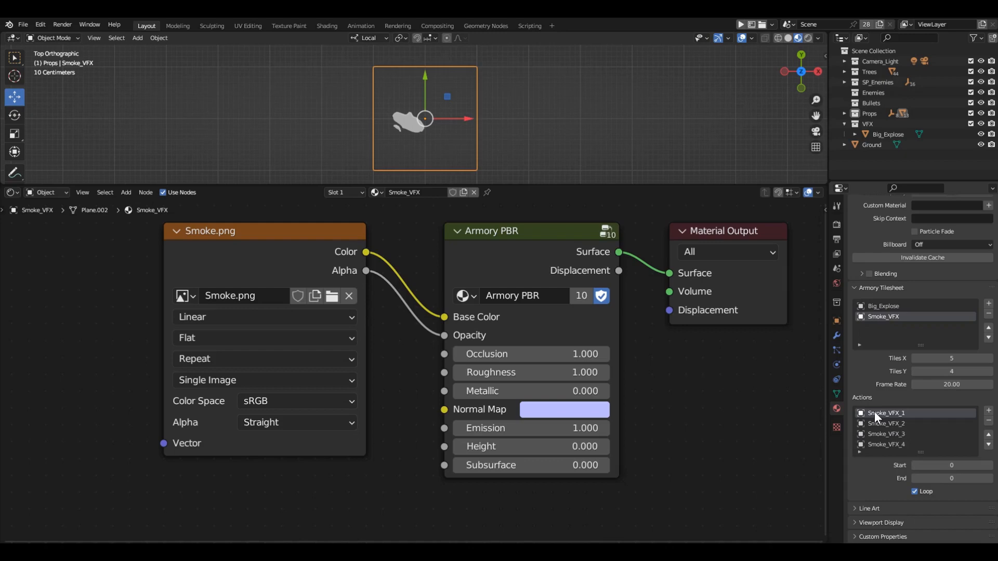
pyautogui.click(958, 478)
pyautogui.write('4')
pyautogui.press('Return')
# - Set the Smoke_VFX_2 action to start at frame 5 and end at frame 9
pyautogui.click(907, 421)
pyautogui.click(956, 465)
pyautogui.write('5')
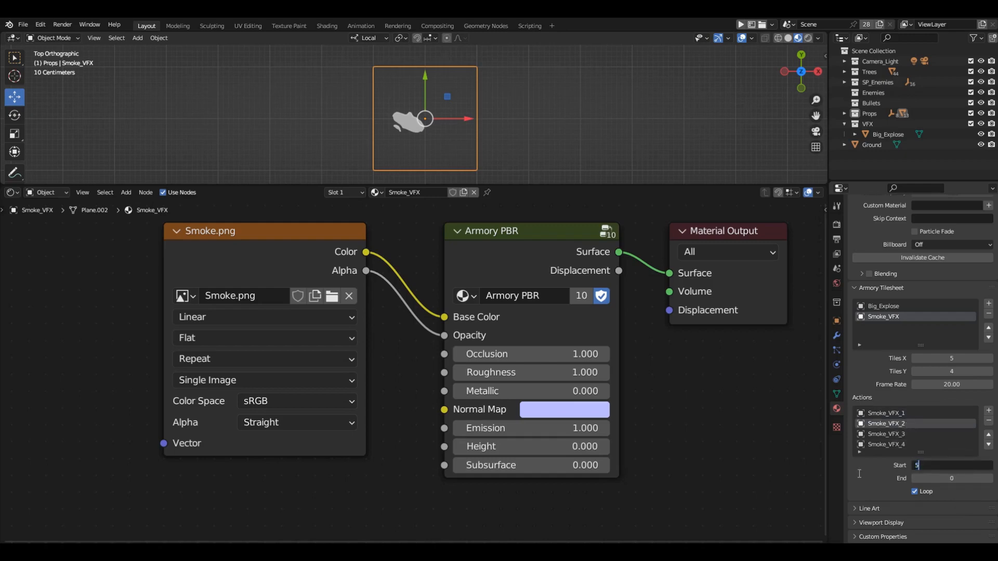
pyautogui.press('Tab')
pyautogui.write('9')
pyautogui.press('Return')
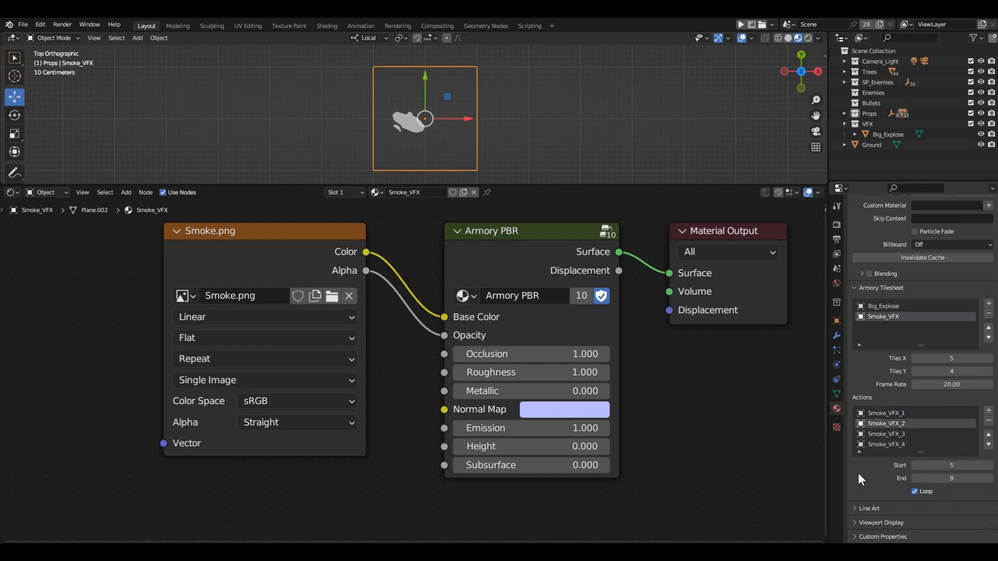
# - Set the Smoke_VFX_3 action to start at frame 10 and end at frame 14
pyautogui.click(883, 434)
pyautogui.click(920, 465)
pyautogui.write('10')
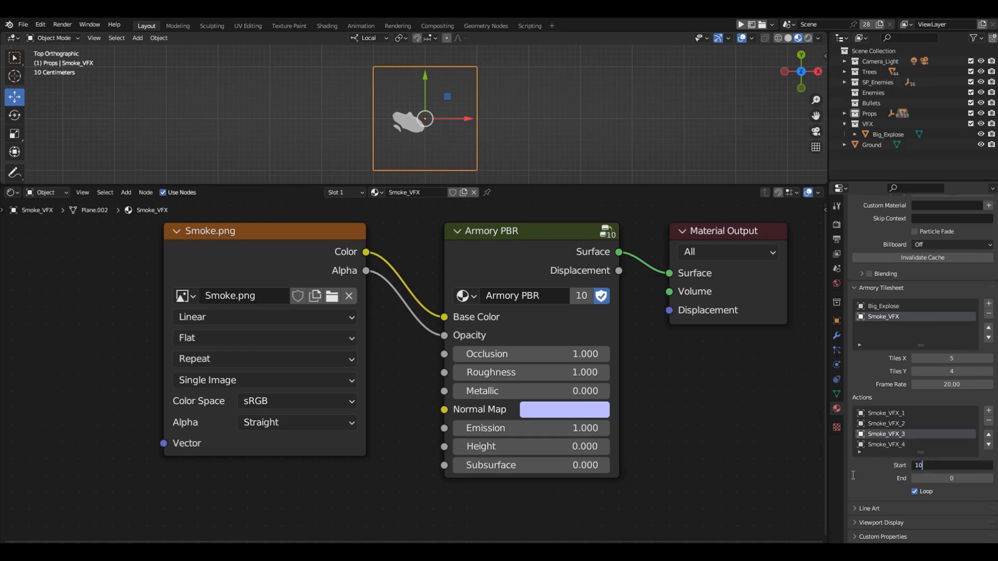
pyautogui.press('Tab')
pyautogui.write('14')
pyautogui.press('Return')
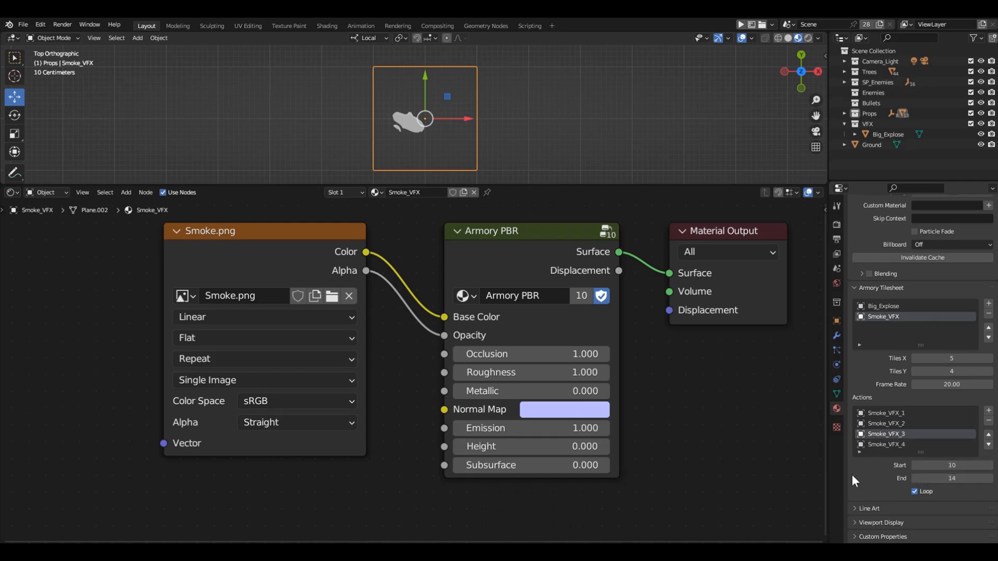
# - Set the Smoke_VFX_4 action to start at frame 15 and end at frame 19
pyautogui.click(878, 444)
pyautogui.click(920, 466)
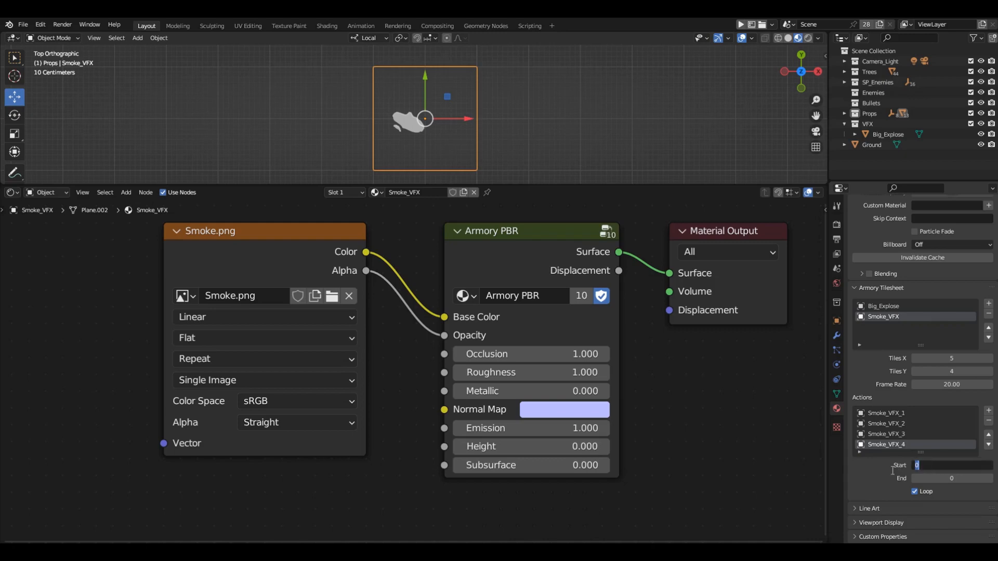
pyautogui.write('15')
pyautogui.press('Tab')
pyautogui.write('19')
pyautogui.press('Return')
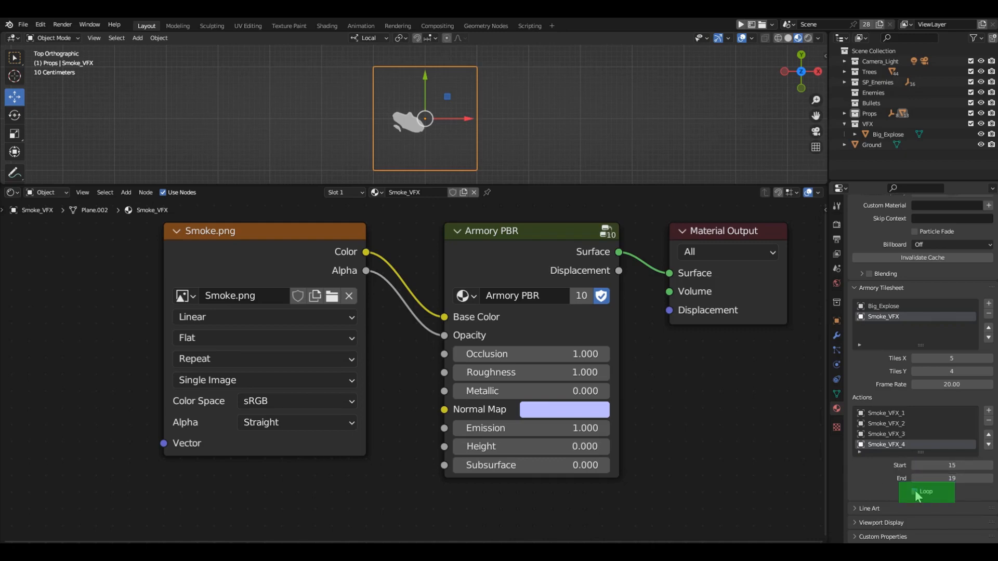
# - Turn off looping for the Smoke_VFX tilesheet actions, going through Smoke_VFX_3, Smoke_VFX_2 and Smoke_VFX_1
pyautogui.click(886, 434)
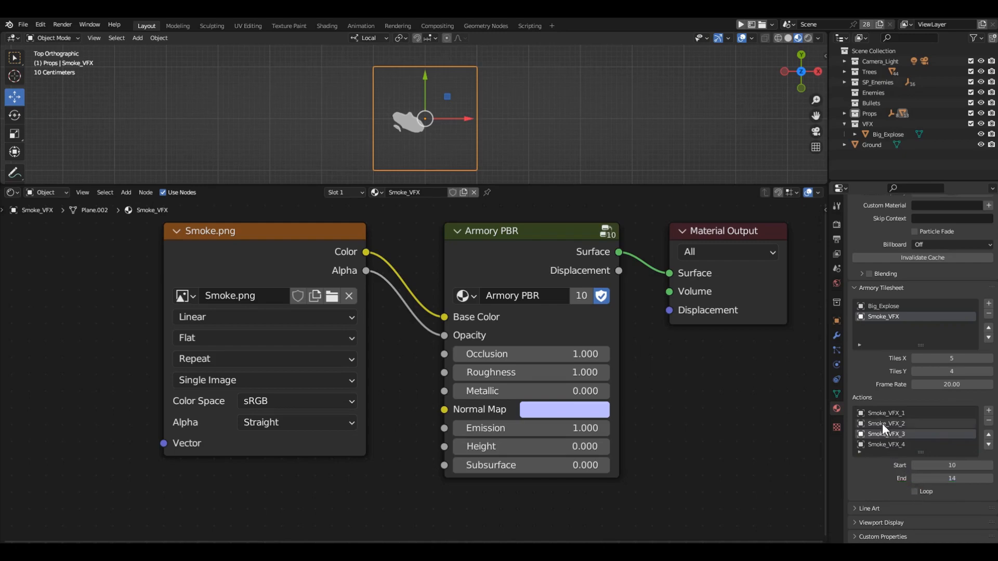
pyautogui.click(881, 424)
pyautogui.click(882, 412)
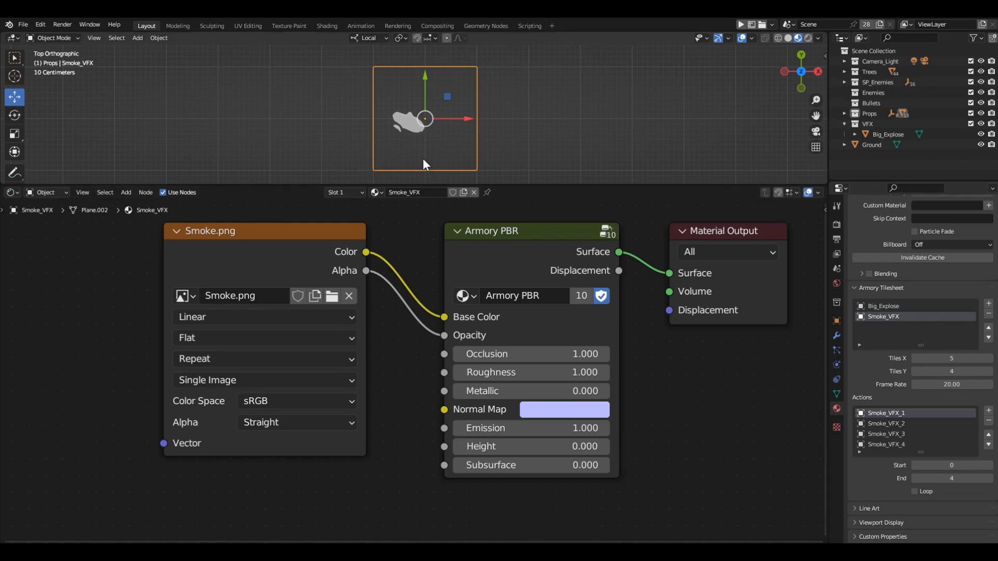
# - Assign the Smoke_VFX tilesheet with the Smoke_VFX_1 action to the smoke plane in its Armory object properties
pyautogui.click(837, 321)
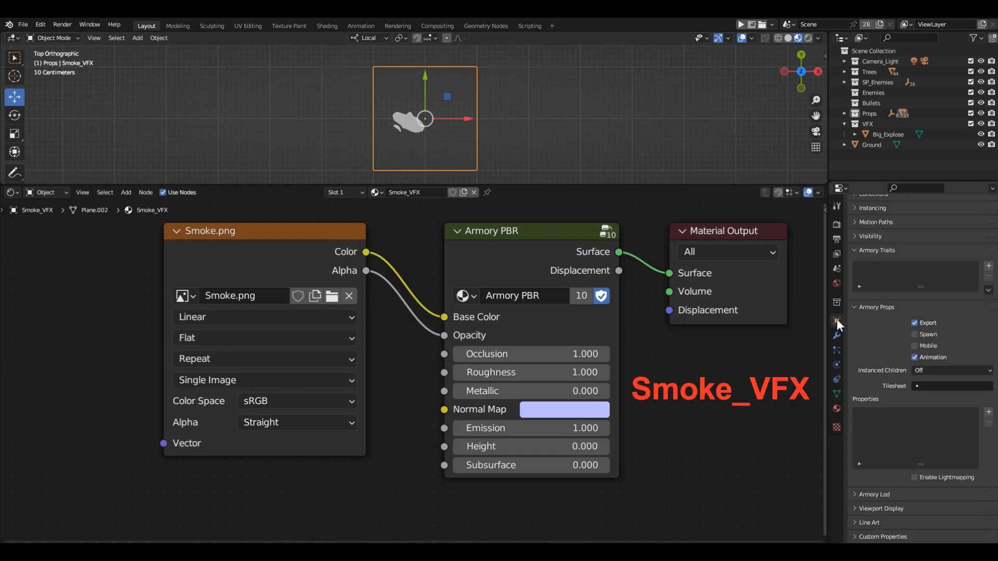
pyautogui.click(942, 385)
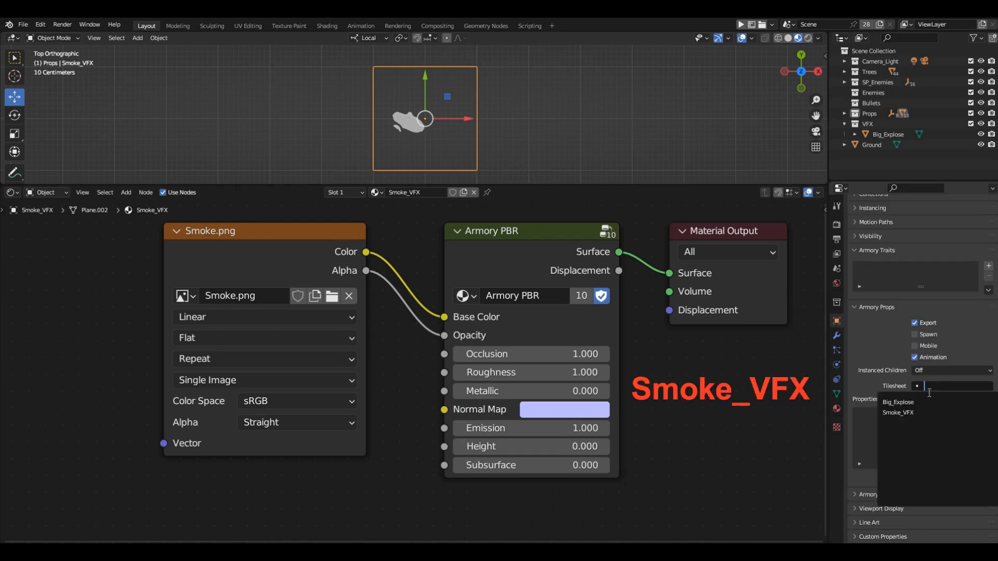
pyautogui.click(905, 413)
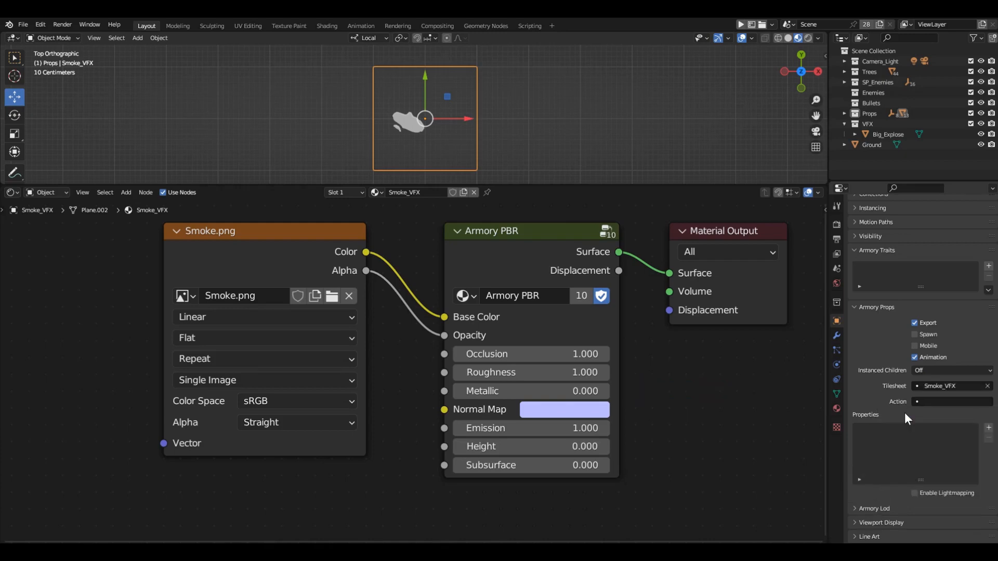
pyautogui.click(939, 401)
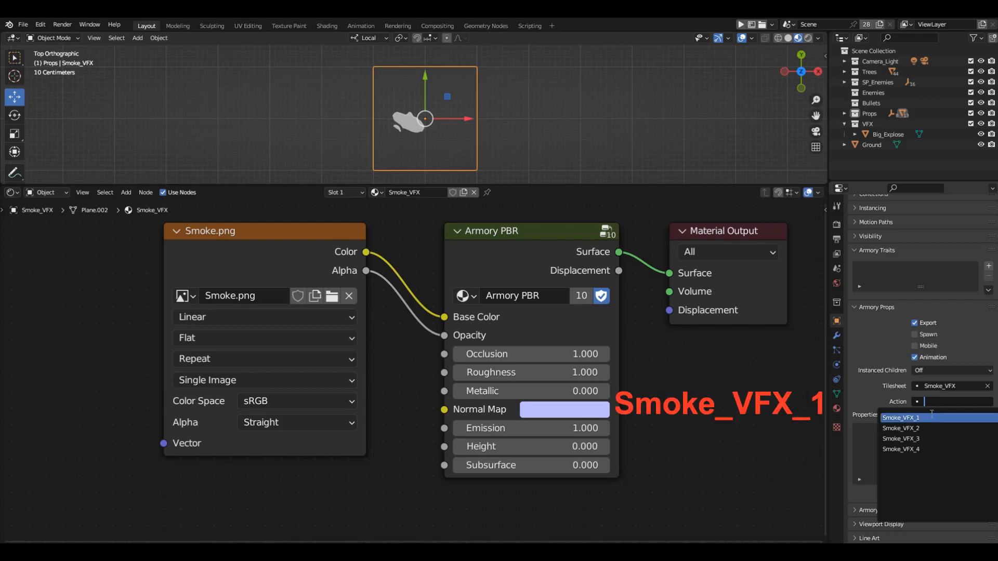
pyautogui.click(928, 418)
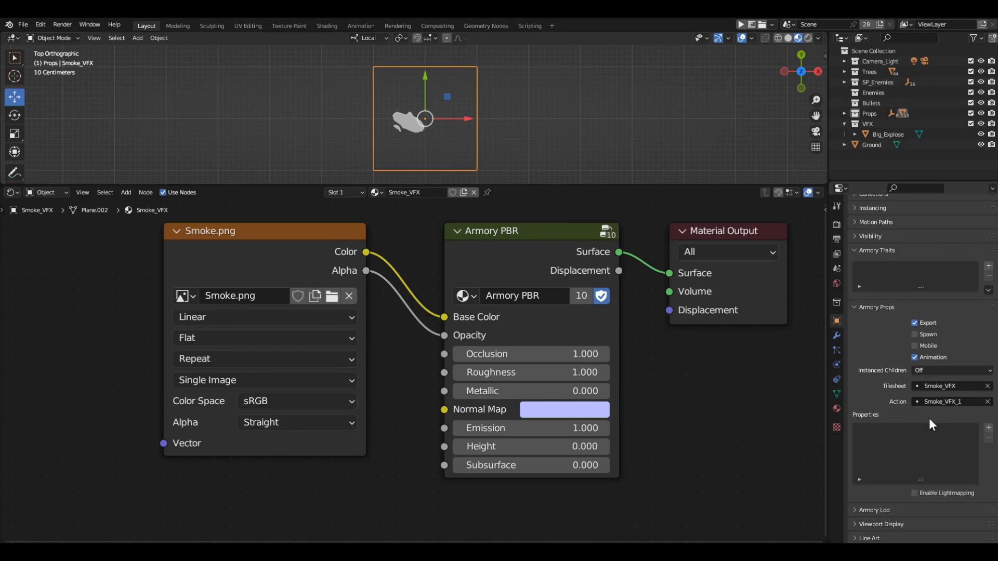
# - Switch the shader node area to the logic node editor and open the Bullet_Move tree
pyautogui.click(12, 192)
pyautogui.click(42, 267)
pyautogui.click(370, 192)
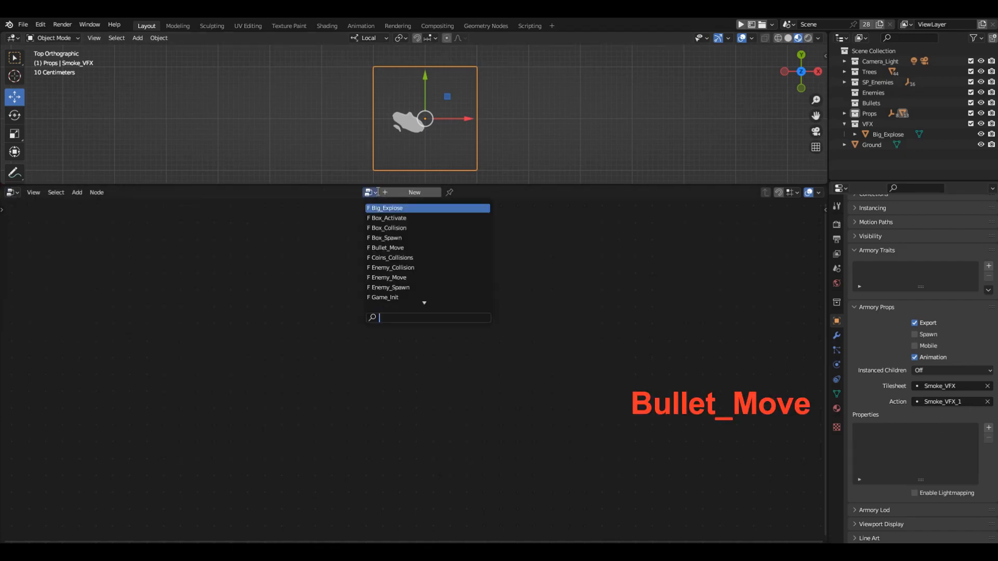
pyautogui.click(398, 248)
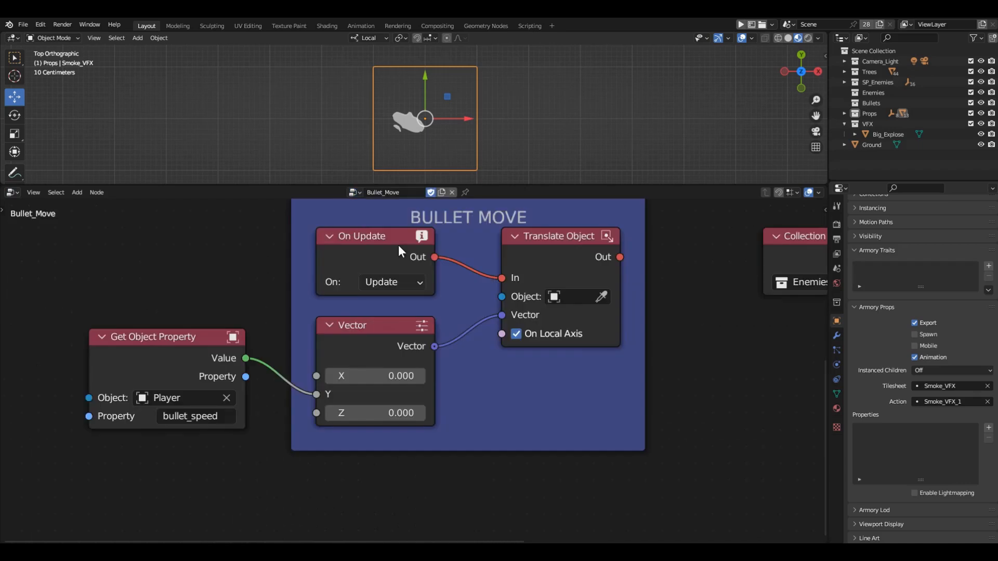
# - Move the Remove Object node away and insert a Spawn Object By Name node between it and On Contact Array
pyautogui.scroll(-4, 37, 364)
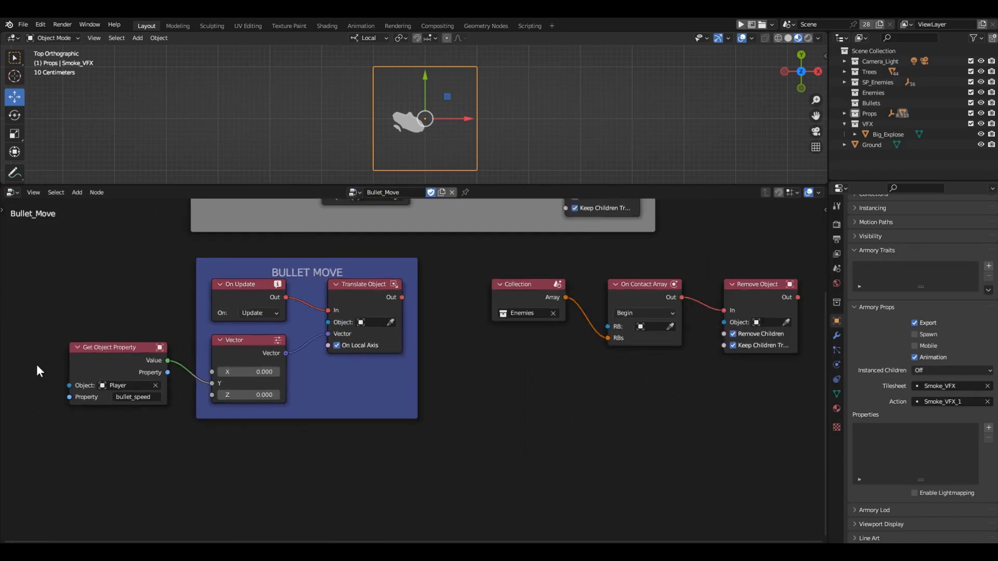
pyautogui.scroll(4, 416, 330)
pyautogui.scroll(2, 417, 335)
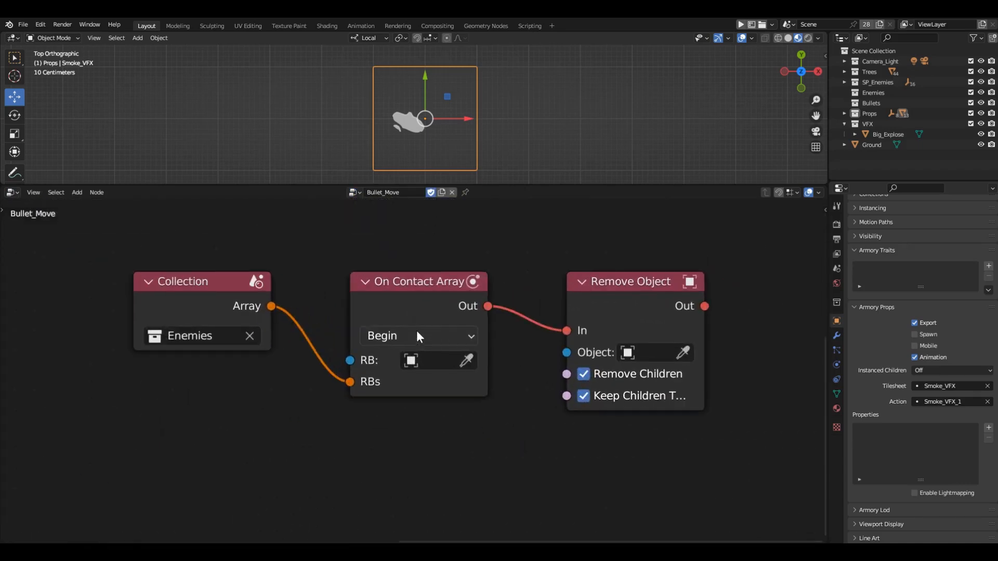
pyautogui.hscroll(5, 416, 331)
pyautogui.moveTo(491, 279); pyautogui.dragTo(727, 271)
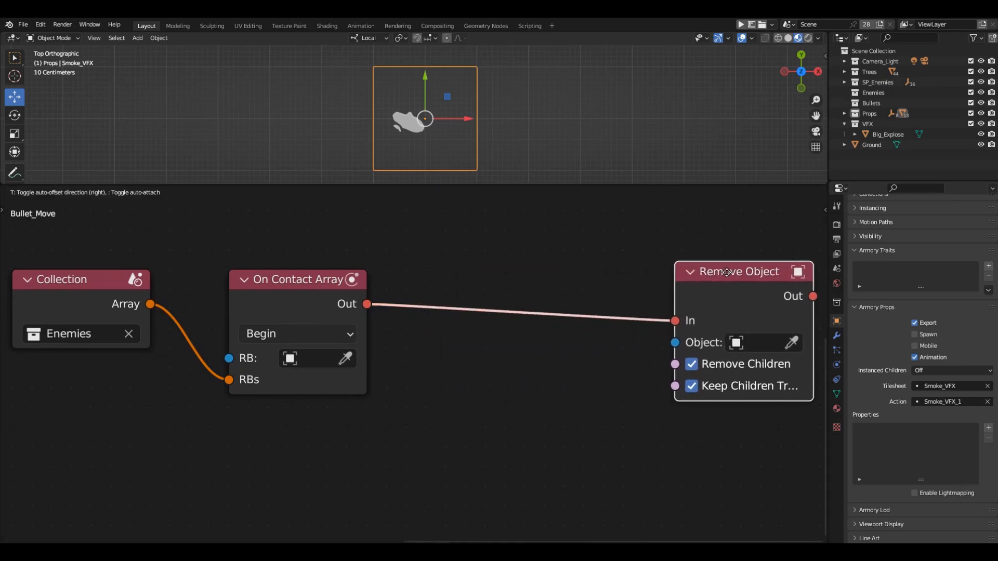
pyautogui.hotkey('shift', 'a')
pyautogui.click(485, 269)
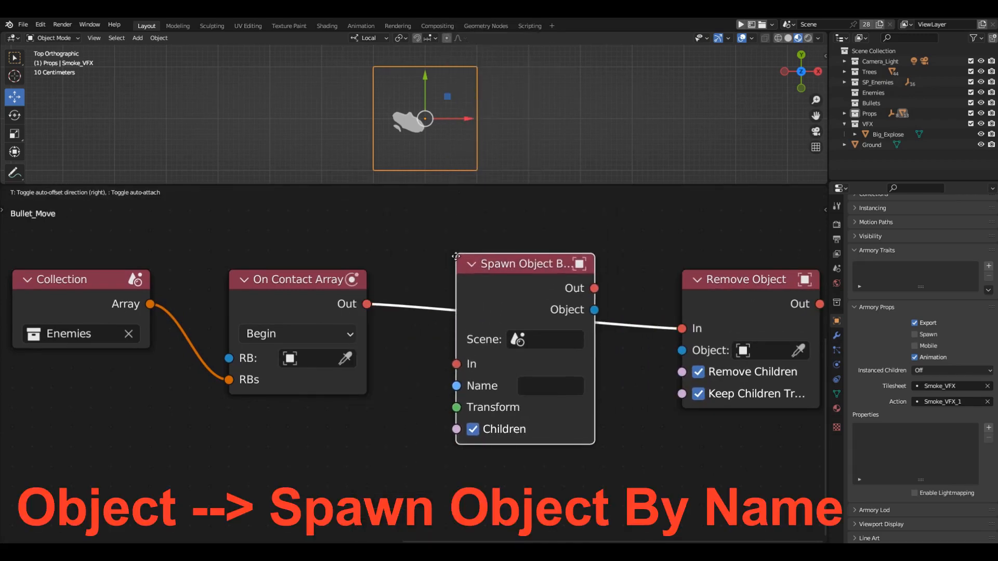
pyautogui.click(431, 266)
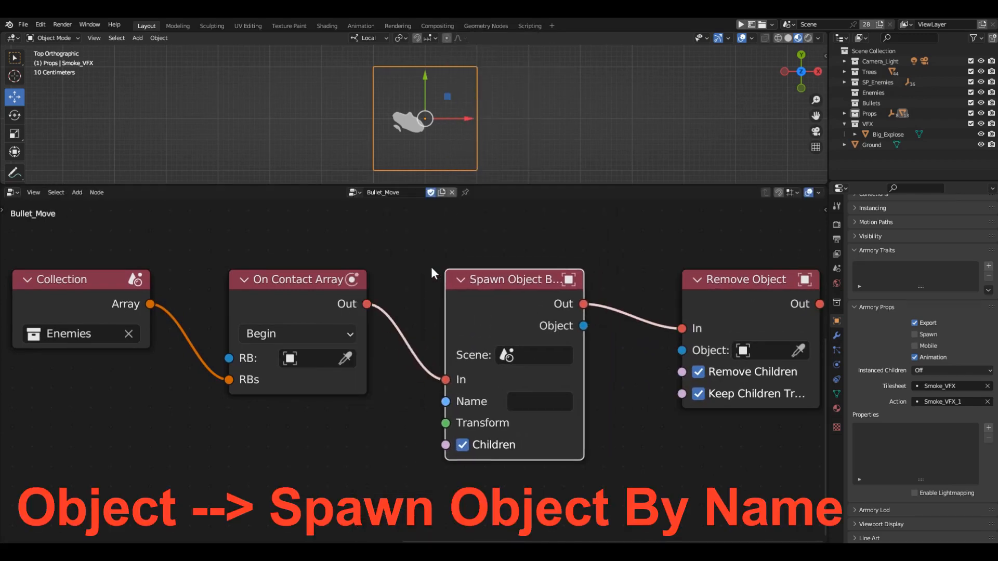
# - Set the spawn node's scene to Scene and its object name to Smoke_VFX, and widen the node
pyautogui.click(523, 355)
pyautogui.click(517, 146)
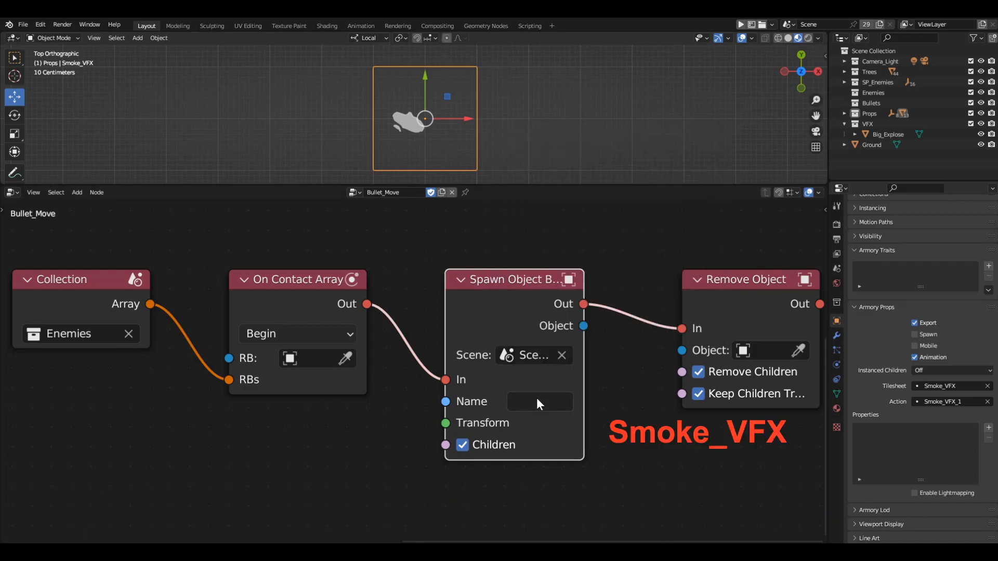
pyautogui.write('Smoke_VFX')
pyautogui.moveTo(583, 403); pyautogui.dragTo(607, 401)
pyautogui.moveTo(596, 372); pyautogui.dragTo(590, 318, button='middle')
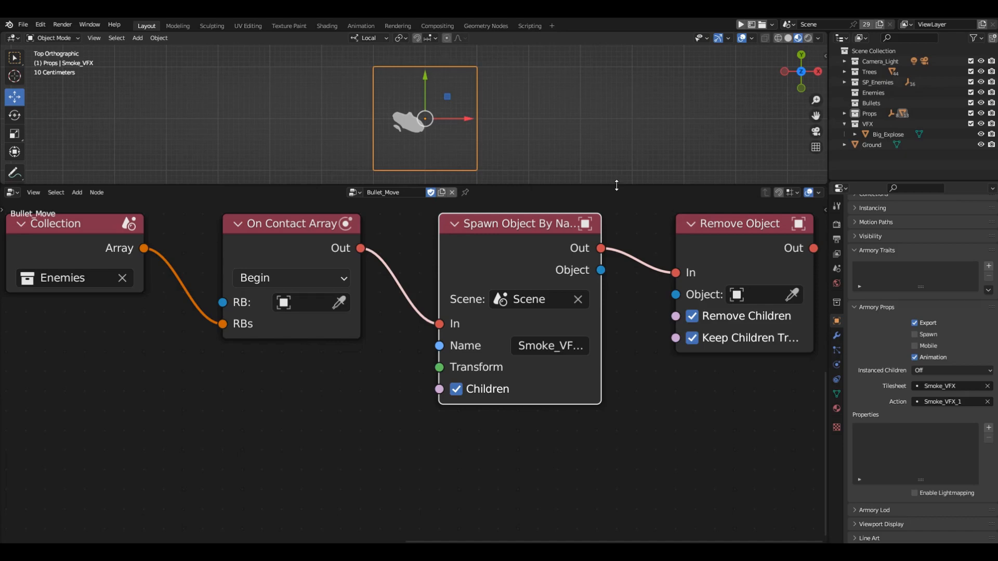
# - Enlarge the node editor, add a Transform variable node and connect it to the spawn node's Transform input
pyautogui.moveTo(616, 185); pyautogui.dragTo(620, 72)
pyautogui.scroll(-6, 604, 130)
pyautogui.hotkey('shift', 'a')
pyautogui.moveTo(329, 441)
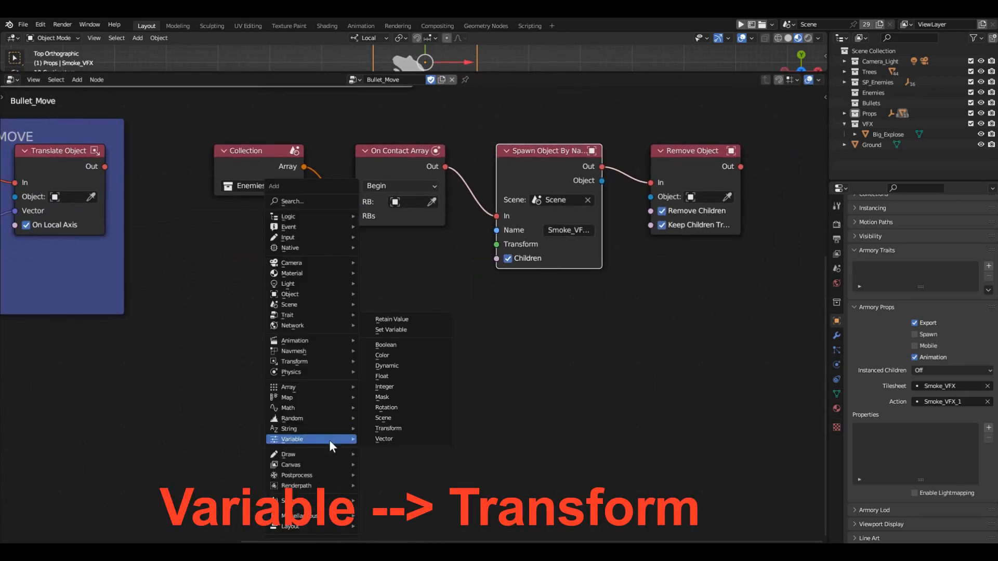
pyautogui.click(388, 428)
pyautogui.click(384, 254)
pyautogui.moveTo(445, 270); pyautogui.dragTo(497, 244)
# - Add a Get Object Location node and connect its Location output to the Transform node's Location input
pyautogui.hotkey('shift', 'a')
pyautogui.moveTo(219, 279)
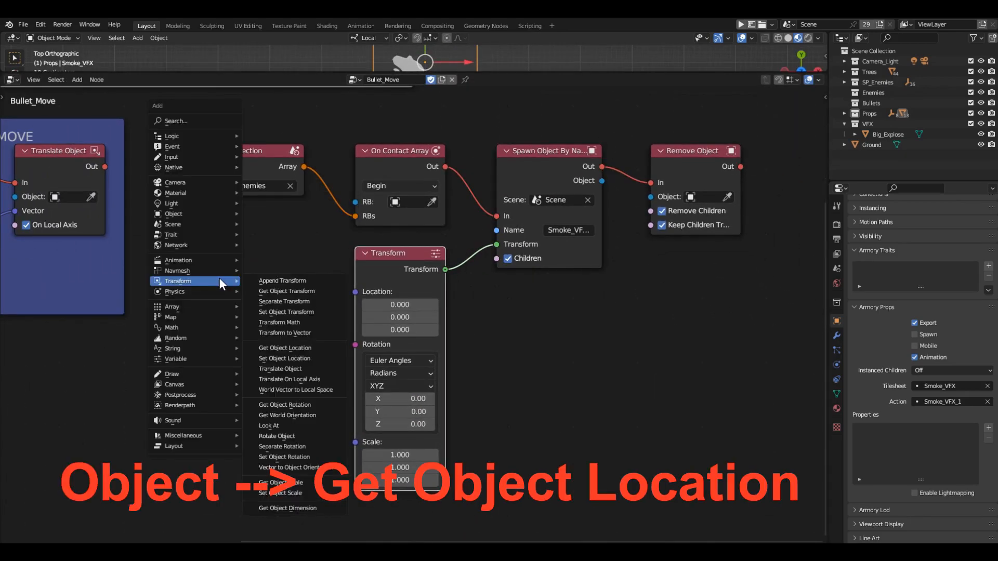
pyautogui.click(312, 348)
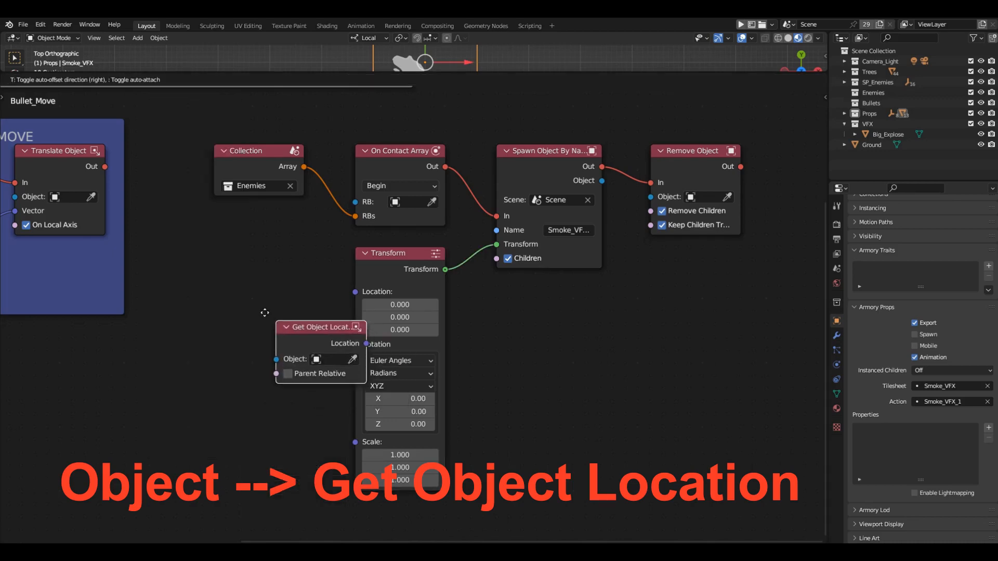
pyautogui.click(202, 238)
pyautogui.moveTo(304, 269); pyautogui.dragTo(355, 291)
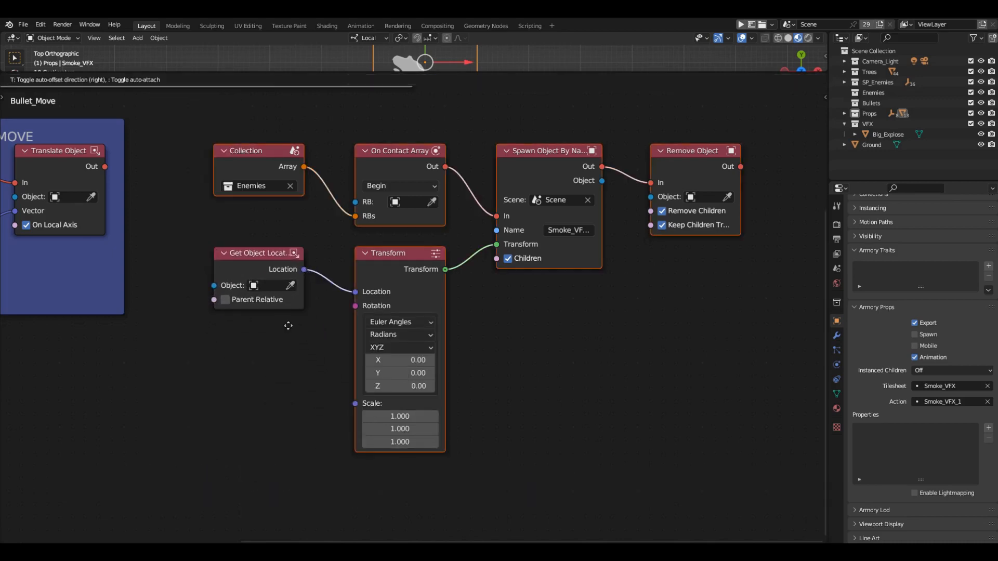
# - Shift the contact, spawn and Transform nodes along X and insert a Separate XYZ node after Get Object Location
pyautogui.press('x')
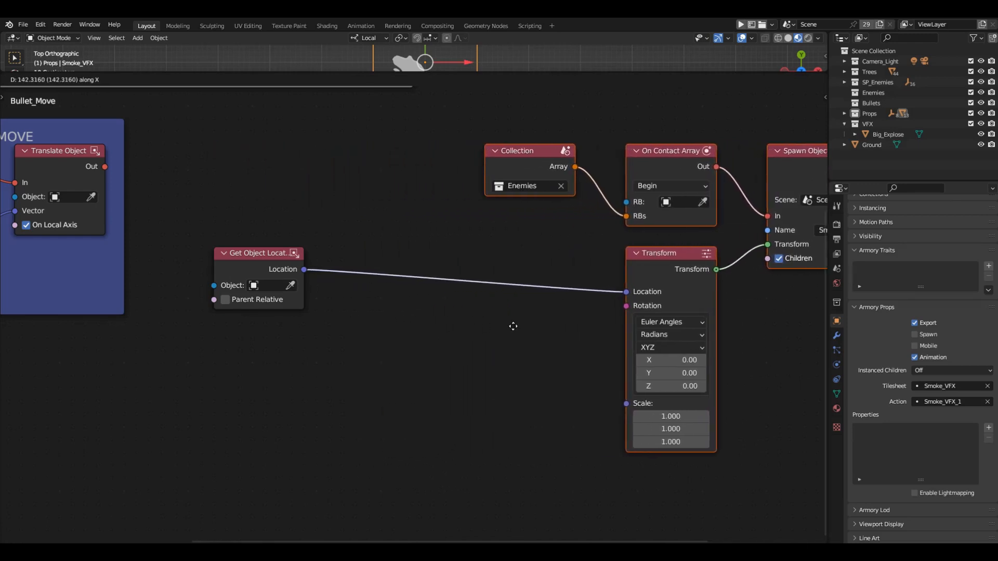
pyautogui.click(534, 325)
pyautogui.scroll(-1, 512, 327)
pyautogui.moveTo(488, 327); pyautogui.dragTo(334, 315, button='middle')
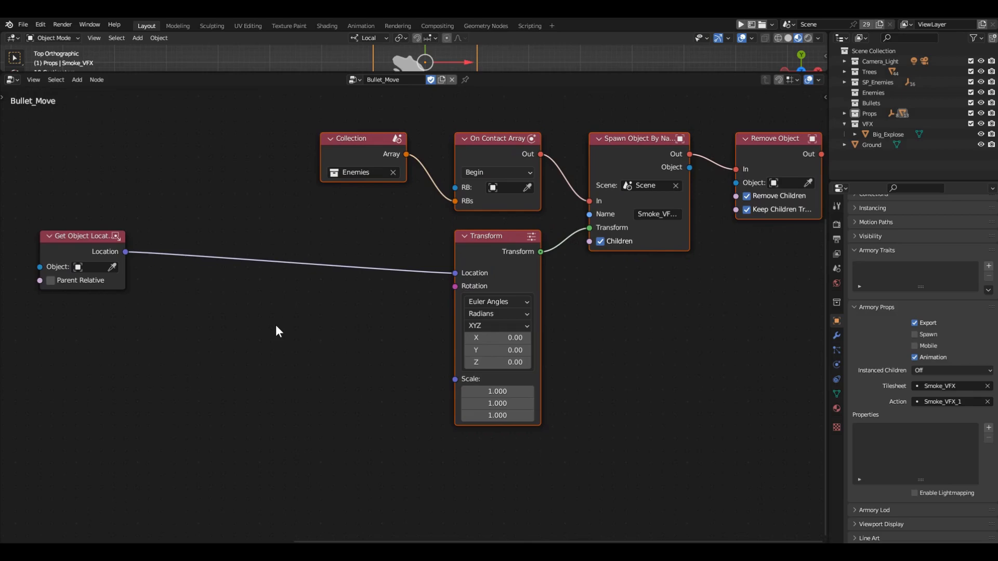
pyautogui.hotkey('shift', 'a')
pyautogui.moveTo(229, 405)
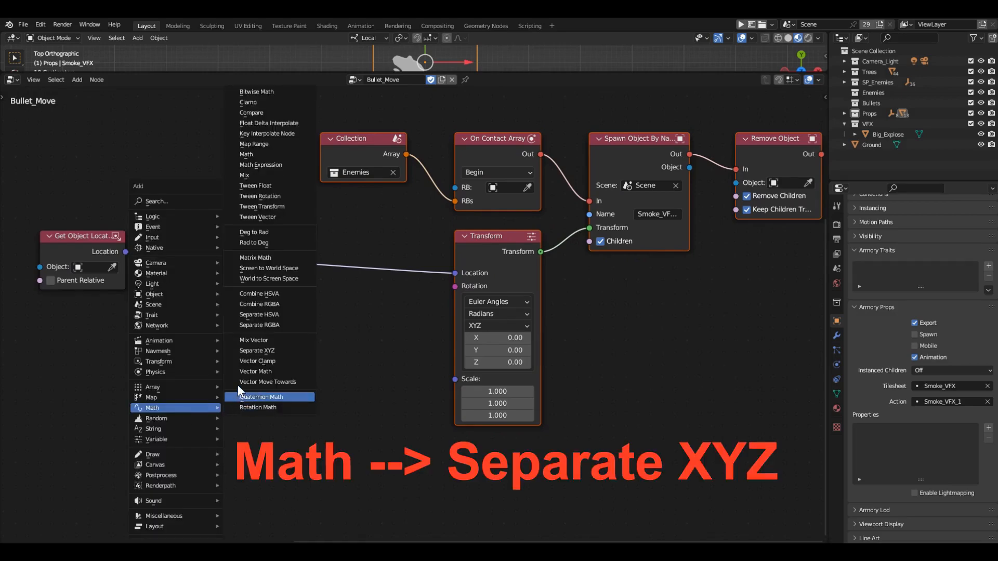
pyautogui.click(238, 387)
pyautogui.click(162, 223)
# - Insert a Vector node between Separate XYZ and Transform, connect X and Y, and set its Z to 1.1
pyautogui.hotkey('shift', 'a')
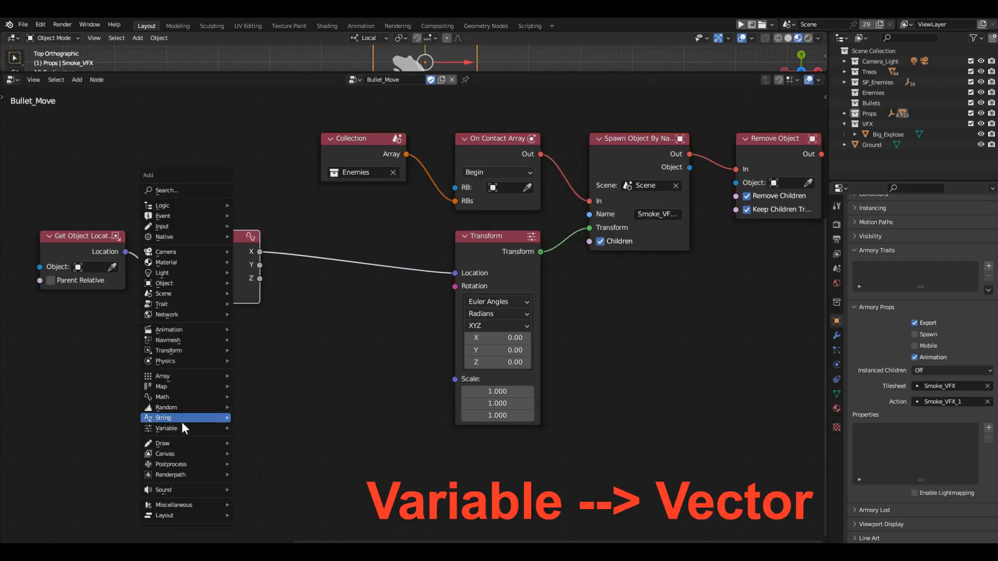
pyautogui.moveTo(229, 432)
pyautogui.click(258, 428)
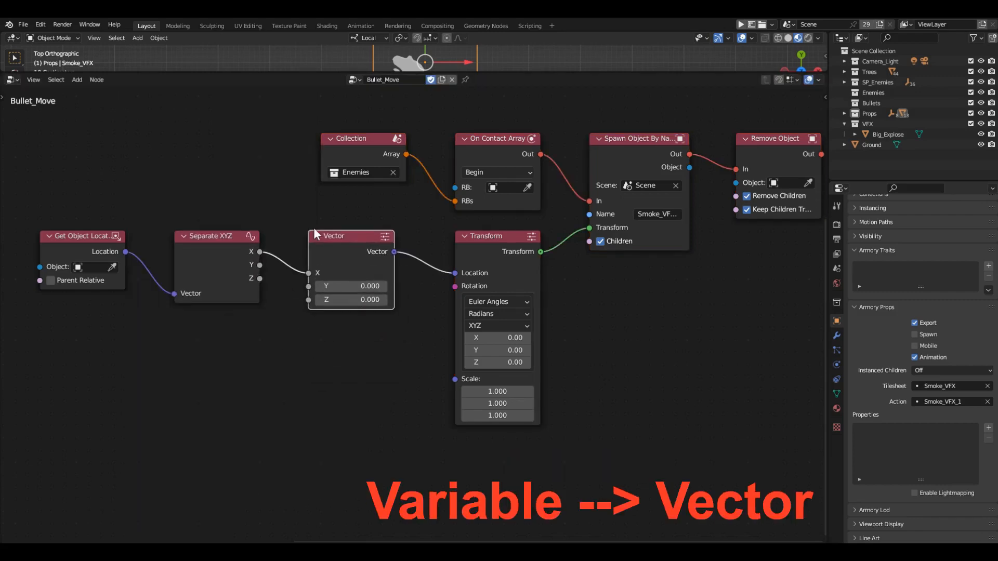
pyautogui.click(313, 229)
pyautogui.moveTo(260, 265); pyautogui.dragTo(309, 286)
pyautogui.doubleClick(348, 300)
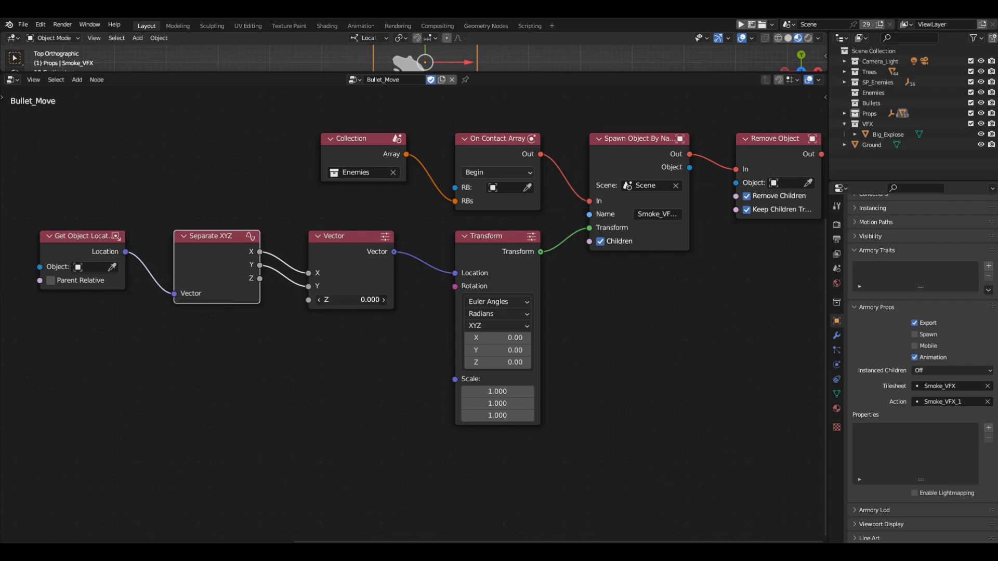
pyautogui.write('1.1')
pyautogui.press('Return')
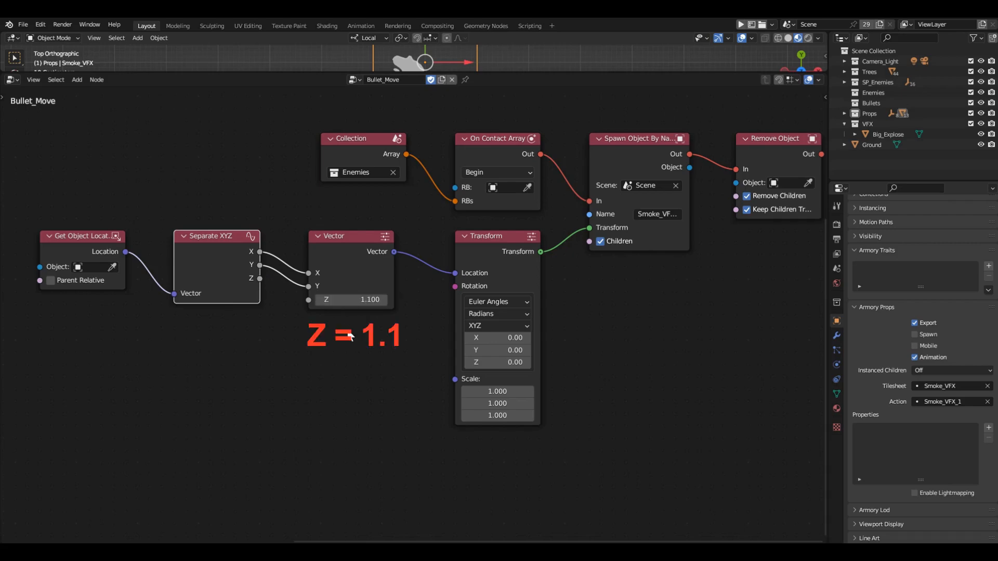
# - Place Get Object Location below Separate XYZ and enclose the four location and transform nodes in a frame
pyautogui.moveTo(105, 236); pyautogui.dragTo(240, 323)
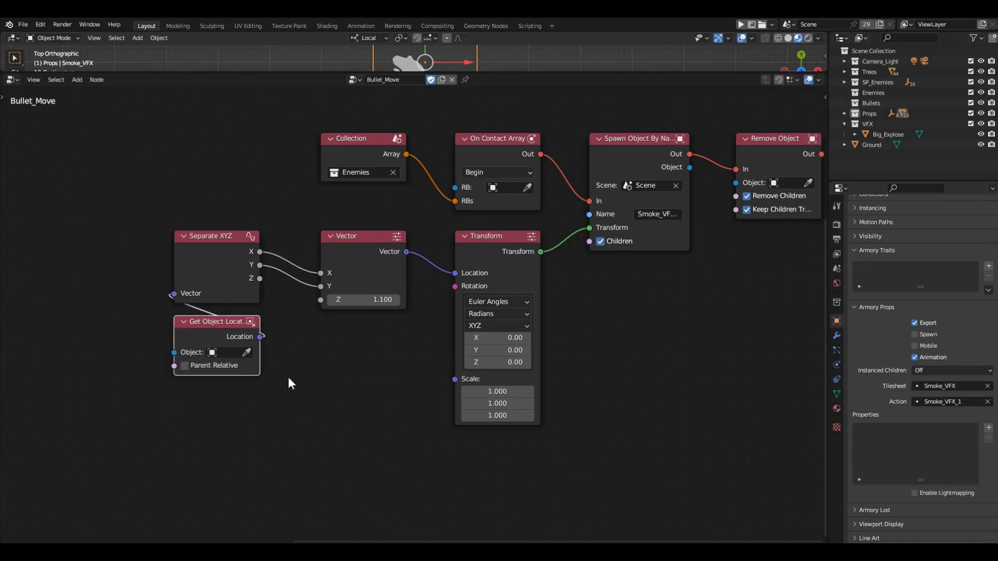
pyautogui.moveTo(499, 350); pyautogui.dragTo(454, 367, button='middle')
pyautogui.hotkey('ctrl', 'j')
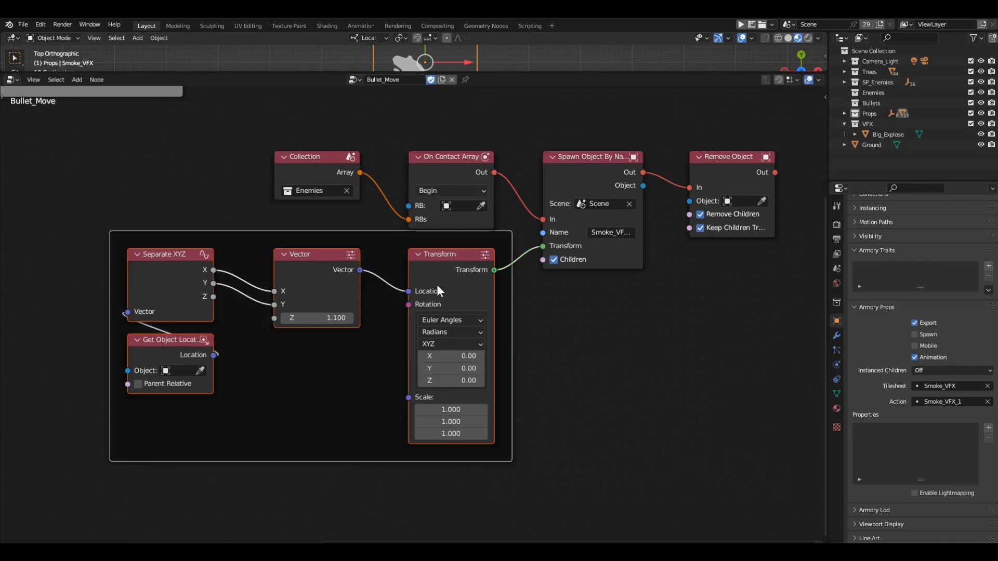
# - Color the new frame red, label it COORDINATE FOR SMOKE SPAWN, and move it slightly lower
pyautogui.press('n')
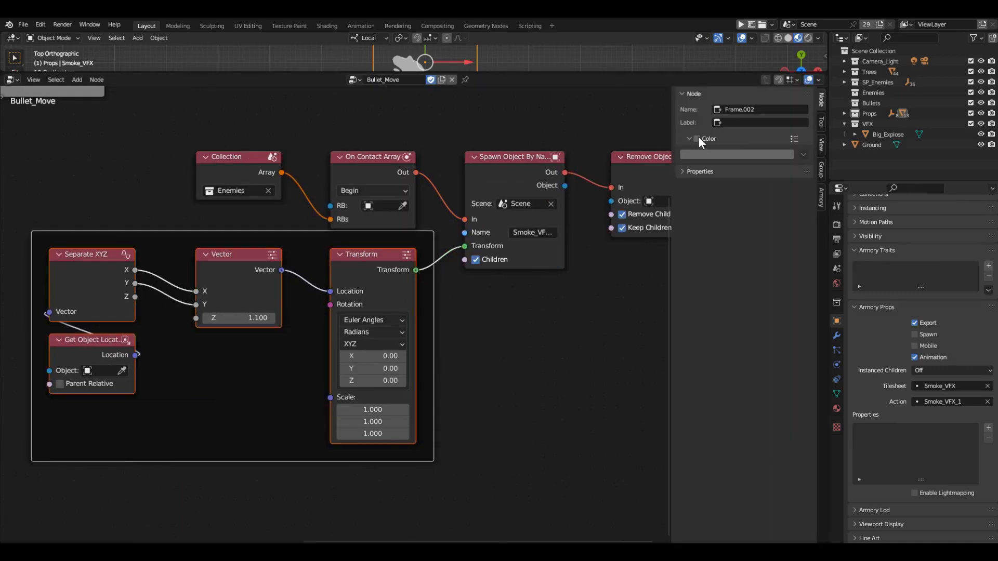
pyautogui.click(696, 138)
pyautogui.click(727, 155)
pyautogui.click(724, 228)
pyautogui.click(757, 122)
pyautogui.write('COORDINATE FOR')
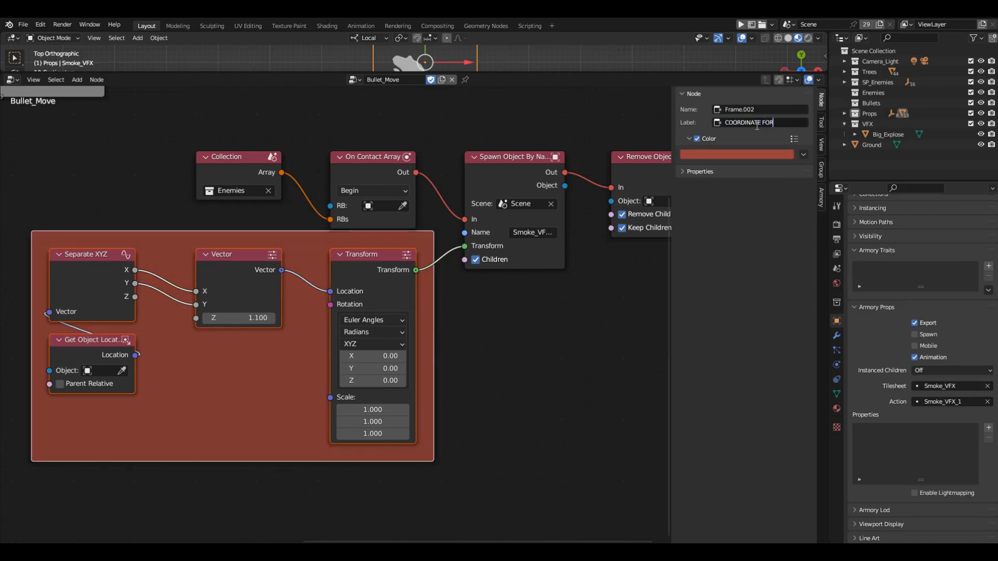
pyautogui.write(' SMOKE SPAWN')
pyautogui.press('Return')
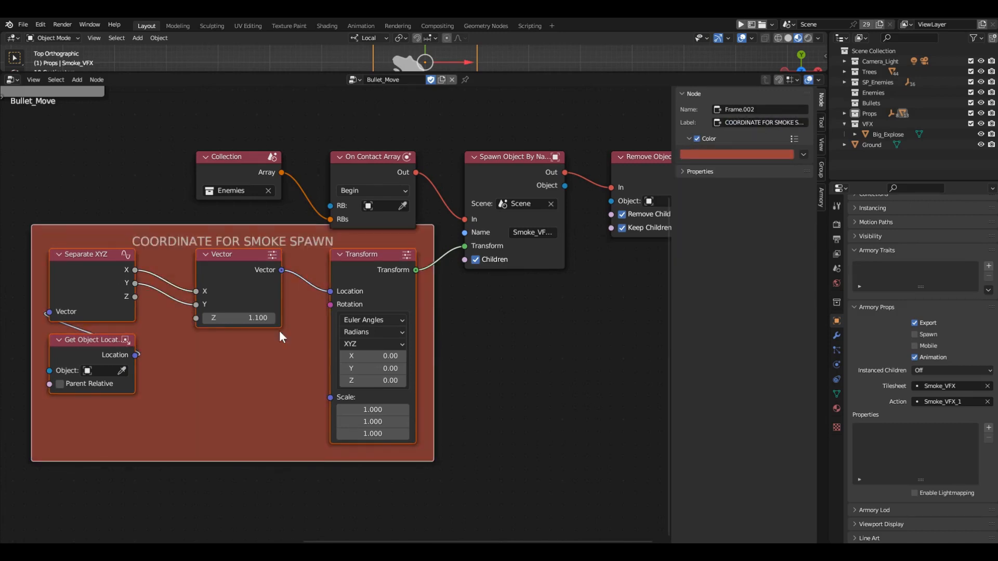
pyautogui.moveTo(279, 331); pyautogui.dragTo(285, 356)
# - Enclose the Spawn Object By Name node in a frame, enable its color, and label it SMOKE VFX SPAWN
pyautogui.click(527, 154)
pyautogui.hotkey('ctrl', 'j')
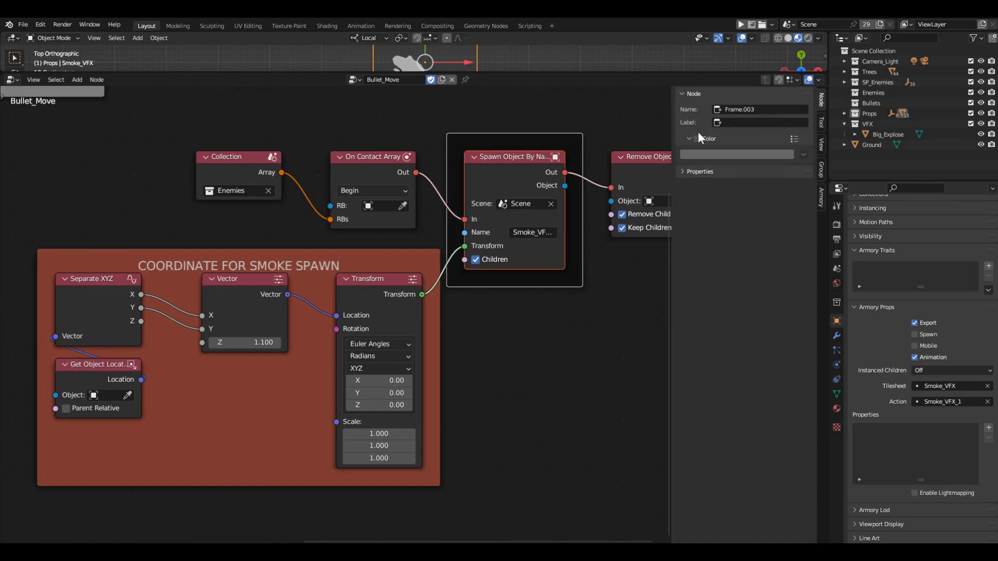
pyautogui.click(697, 137)
pyautogui.click(737, 123)
pyautogui.write('SMOKE')
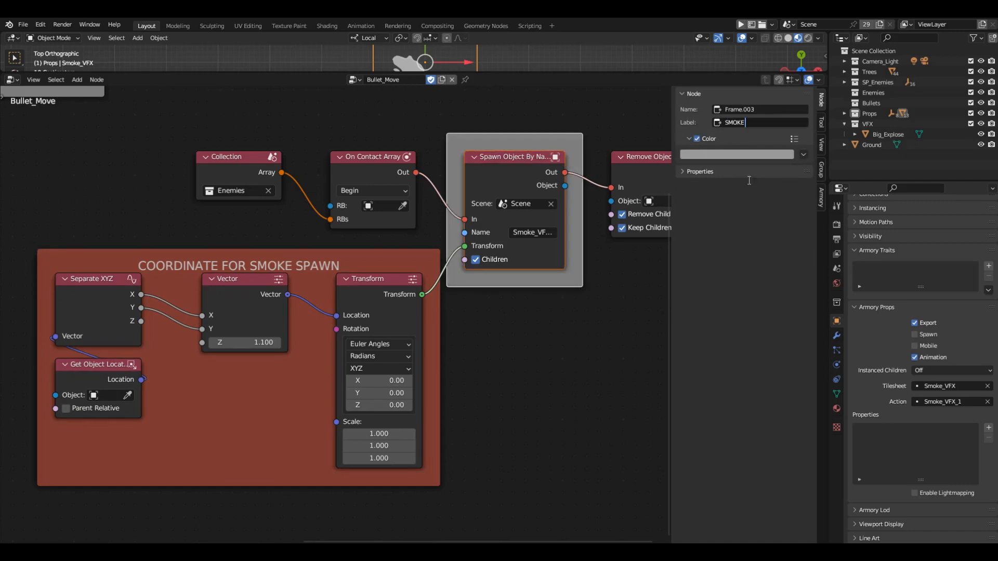
pyautogui.write(' VFX SPAWN')
pyautogui.press('Return')
# - Move the SMOKE VFX SPAWN frame and Remove Object node slightly away from the contact nodes, and hide the node sidebar
pyautogui.scroll(-1, 372, 291)
pyautogui.keyDown('ctrl'); pyautogui.moveTo(372, 292); pyautogui.dragTo(333, 323, button='middle'); pyautogui.keyUp('ctrl')
pyautogui.keyDown('shift'); pyautogui.click(534, 219); pyautogui.keyUp('shift')
pyautogui.press('g')
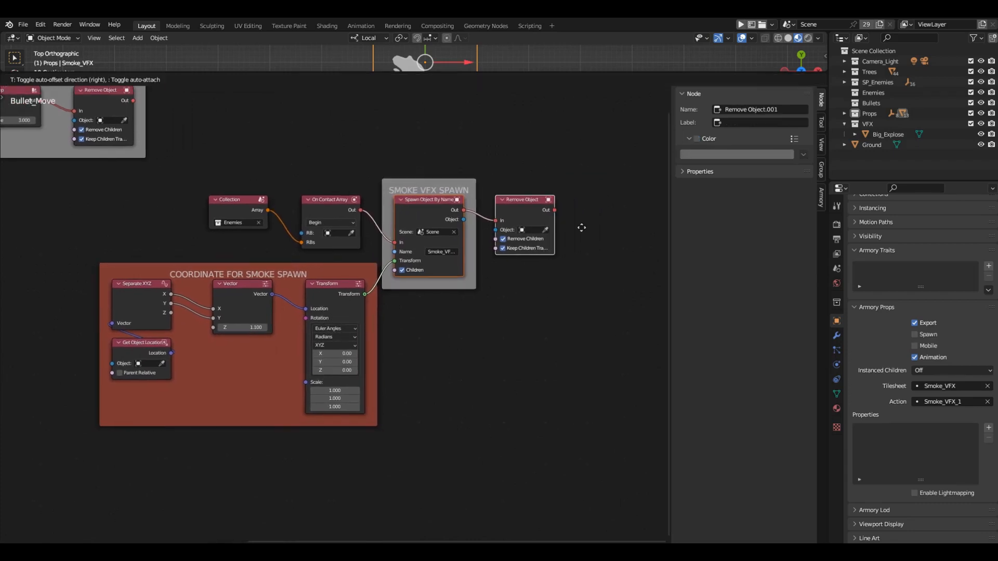
pyautogui.click(601, 228)
pyautogui.click(546, 345)
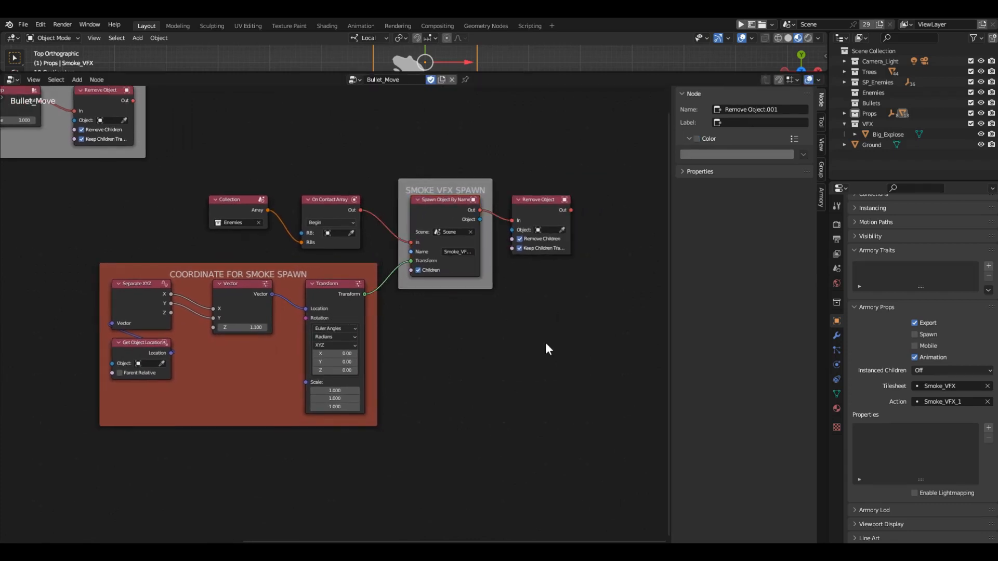
pyautogui.press('n')
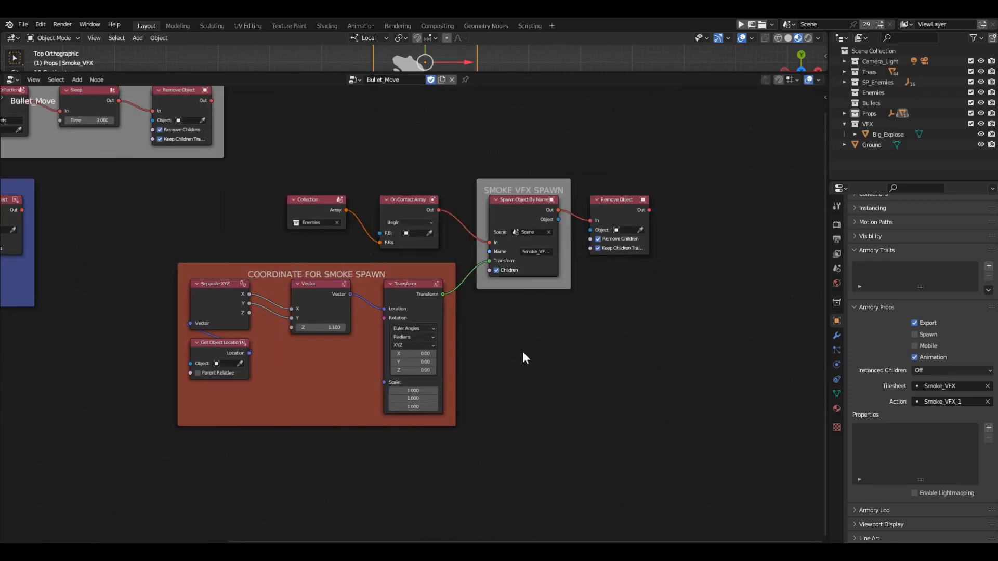
pyautogui.keyDown('ctrl'); pyautogui.moveTo(523, 352); pyautogui.dragTo(407, 265, button='middle'); pyautogui.keyUp('ctrl')
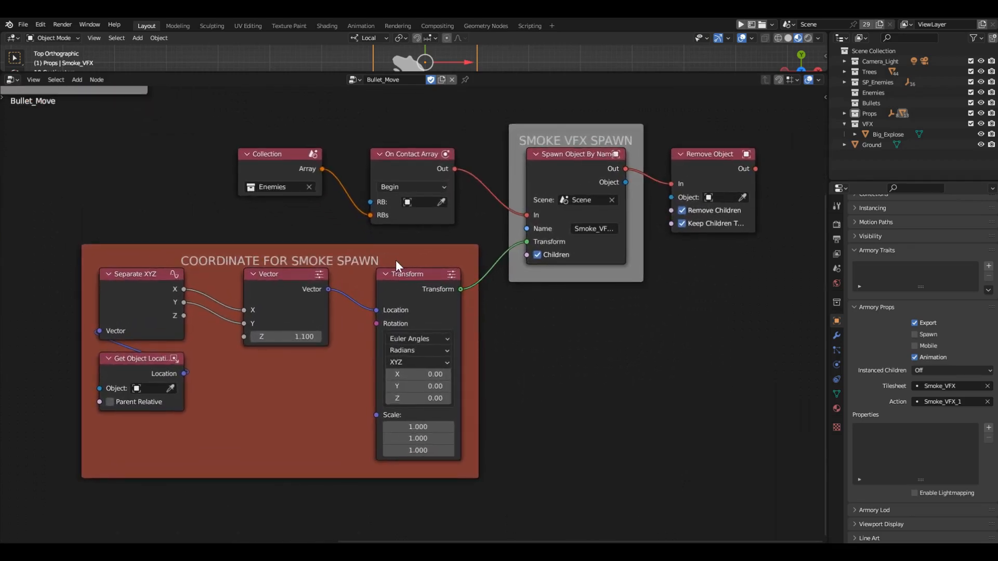
# - In the Shader Editor, disconnect Smoke.png's Alpha from the Armory PBR Opacity input, and enlarge the 3D viewport area
pyautogui.click(13, 80)
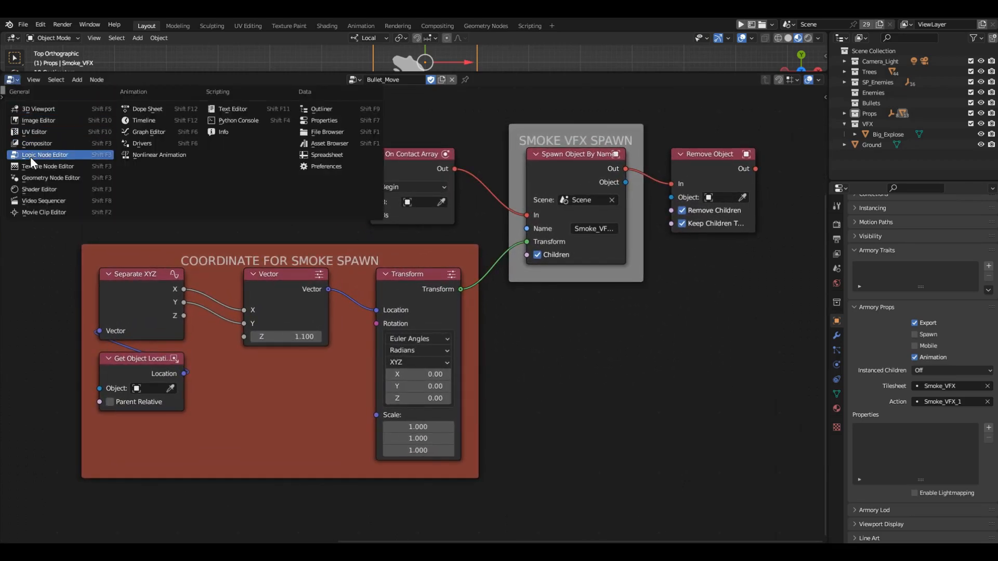
pyautogui.click(46, 188)
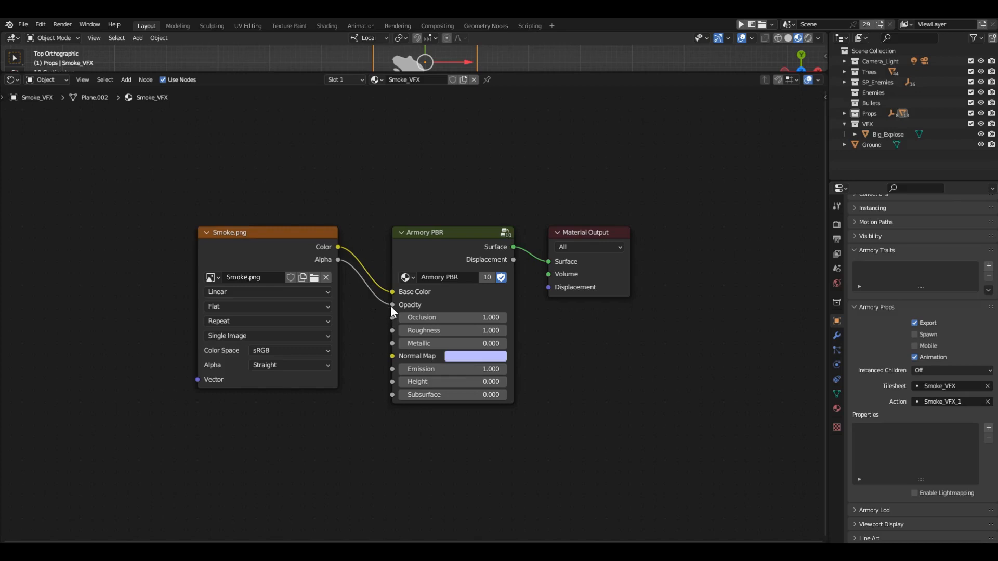
pyautogui.moveTo(391, 305)
pyautogui.mouseDown()
pyautogui.moveTo(373, 318)
pyautogui.moveTo(379, 291)
pyautogui.mouseUp()
pyautogui.moveTo(505, 74); pyautogui.dragTo(504, 187)
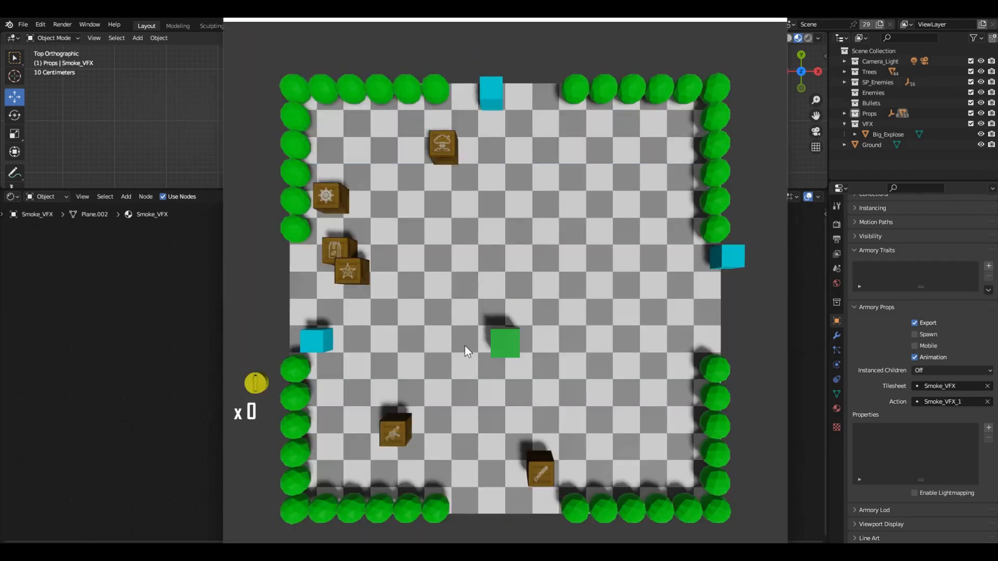
# - Playtest the game, moving the player and shooting enemies on several sides to examine the spawned smoke planes, and quit
pyautogui.press('a')
pyautogui.press('Up')
pyautogui.press('Up')
pyautogui.press('w')
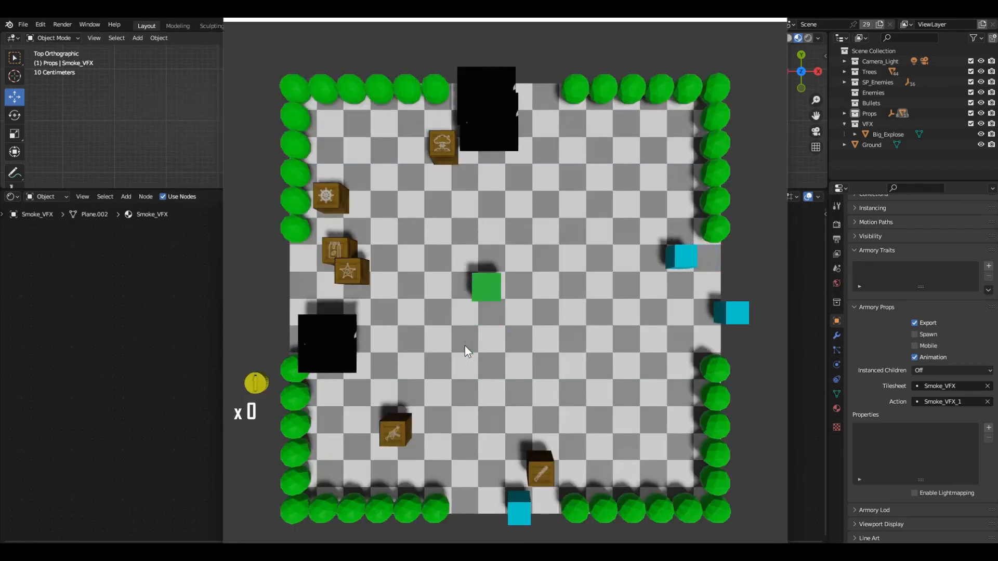
pyautogui.press('Right')
pyautogui.press('s')
pyautogui.press('d')
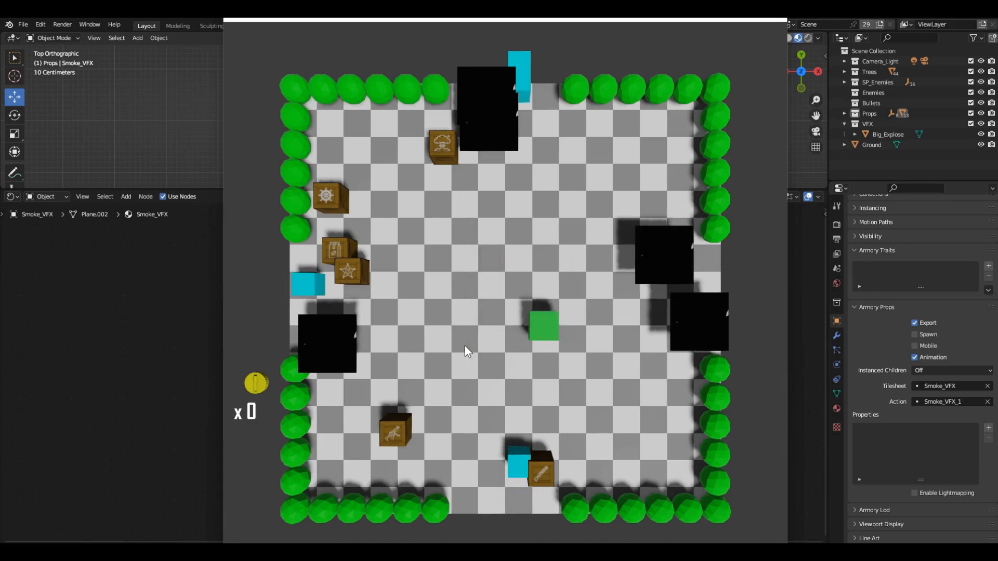
pyautogui.press('s')
pyautogui.press('w')
pyautogui.press('a')
pyautogui.press('Left')
pyautogui.press('Left')
pyautogui.press('Left')
pyautogui.press('Left')
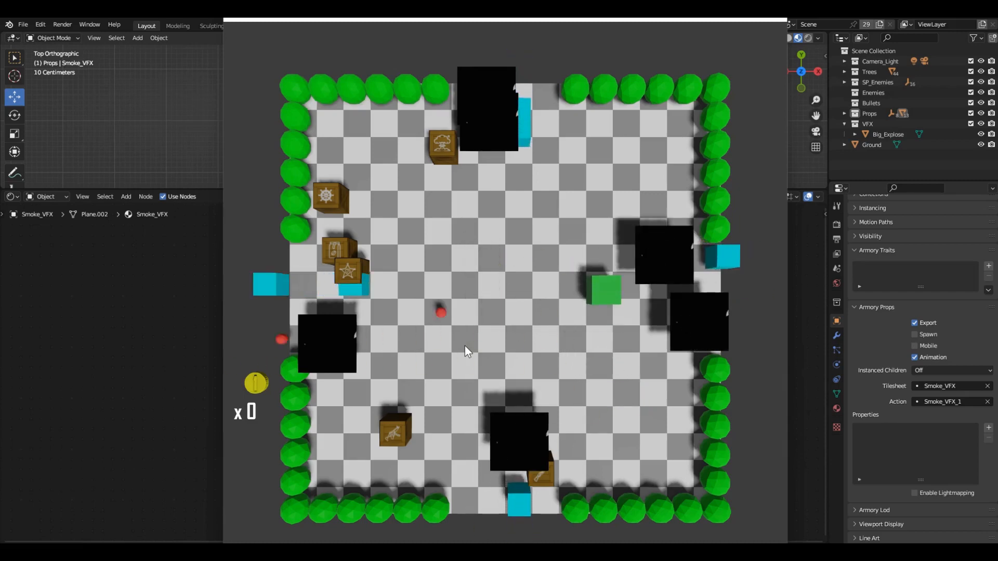
pyautogui.press('a')
pyautogui.press('a')
pyautogui.press('Up')
pyautogui.press('Up')
pyautogui.press('Up')
pyautogui.press('s')
pyautogui.press('a')
pyautogui.press('w')
pyautogui.press('Right')
pyautogui.press('Right')
pyautogui.press('Right')
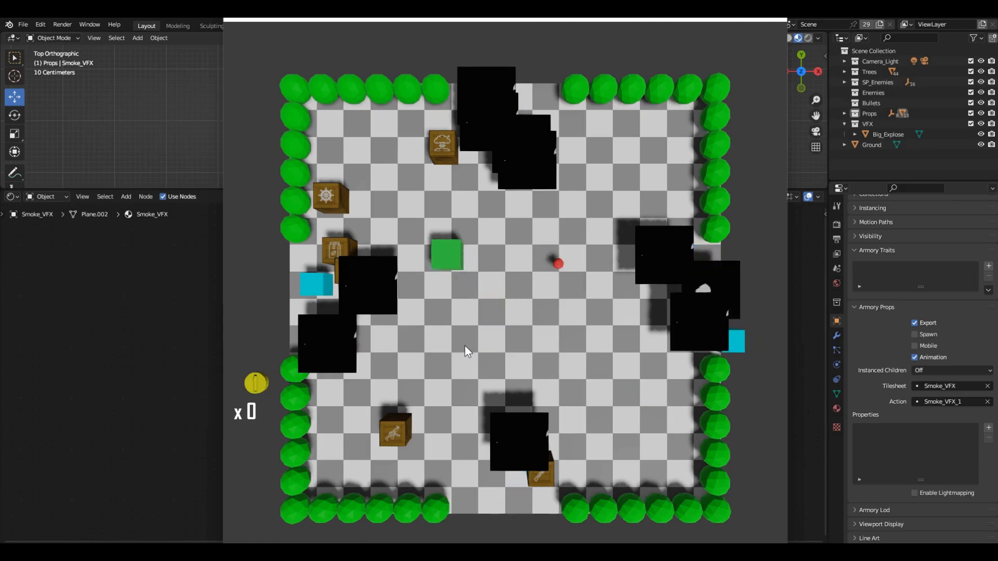
pyautogui.press('d')
pyautogui.press('s')
pyautogui.press('d')
pyautogui.press('s')
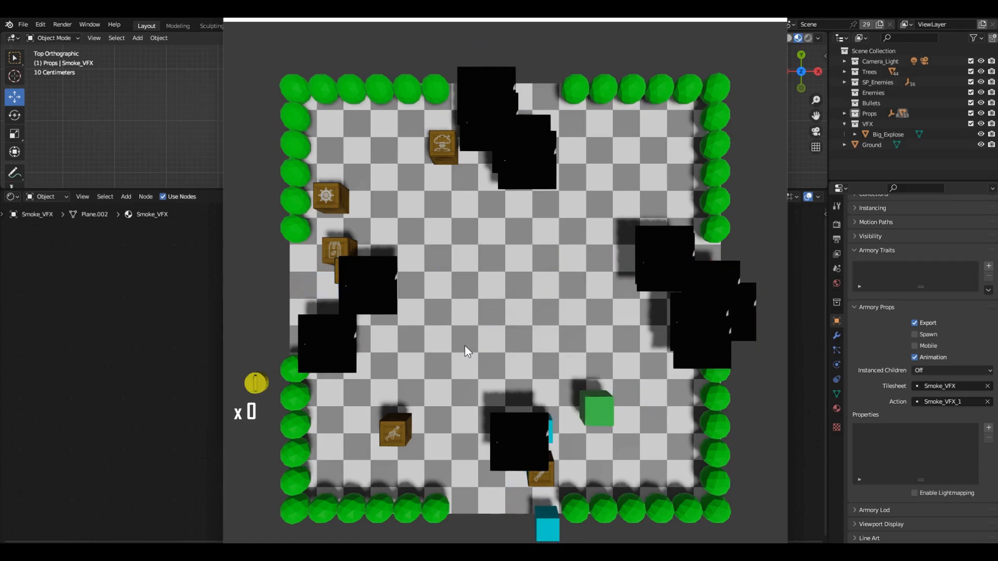
pyautogui.press('Escape')
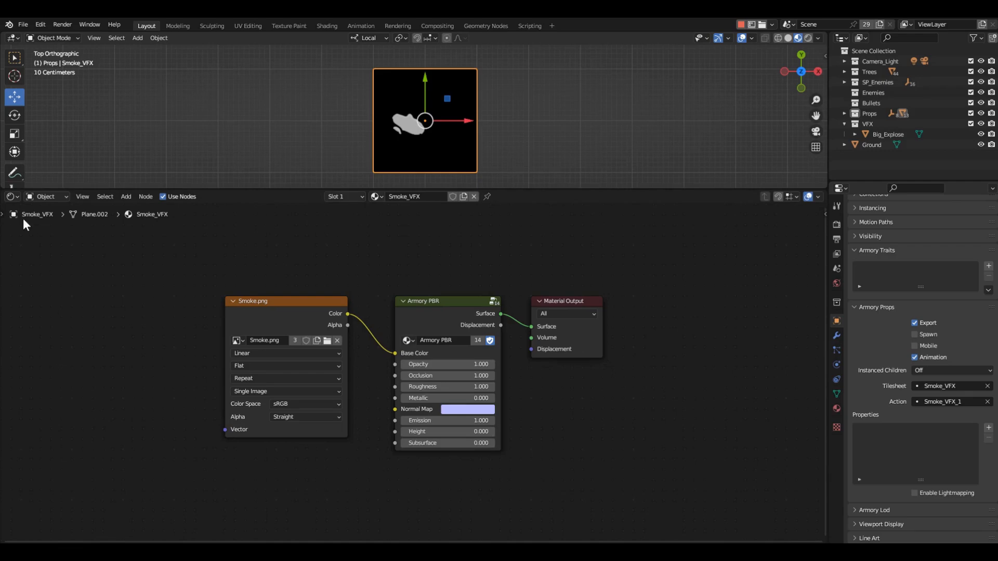
# - In the Logic Node Editor, create a new logic tree and name it Smoke_VFX
pyautogui.click(12, 197)
pyautogui.click(33, 271)
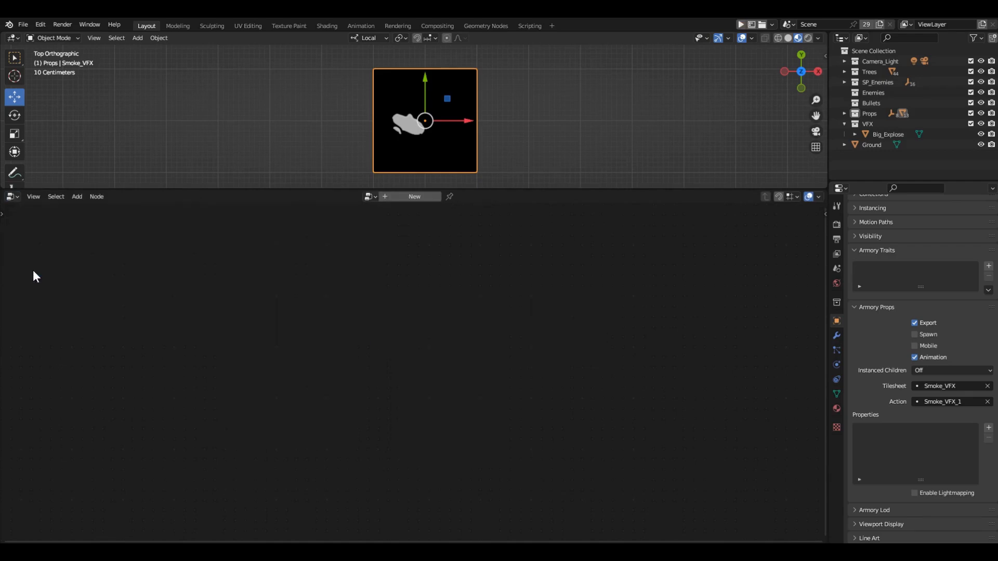
pyautogui.doubleClick(400, 196)
pyautogui.write('Smoke_VFX')
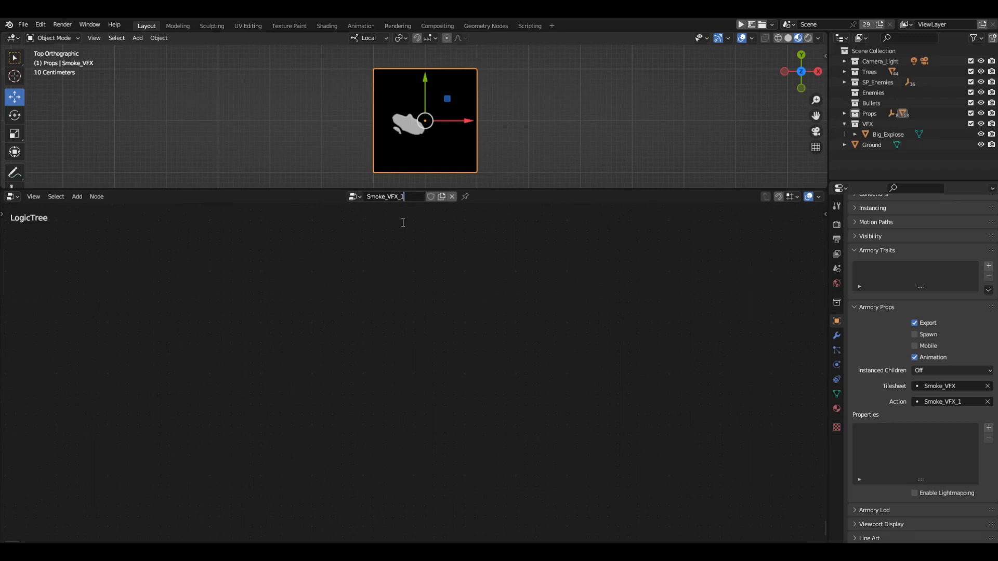
pyautogui.press('Return')
# - Add a logic node trait to the Smoke_VFX plane and assign the Smoke_VFX tree to it
pyautogui.click(989, 271)
pyautogui.click(848, 289)
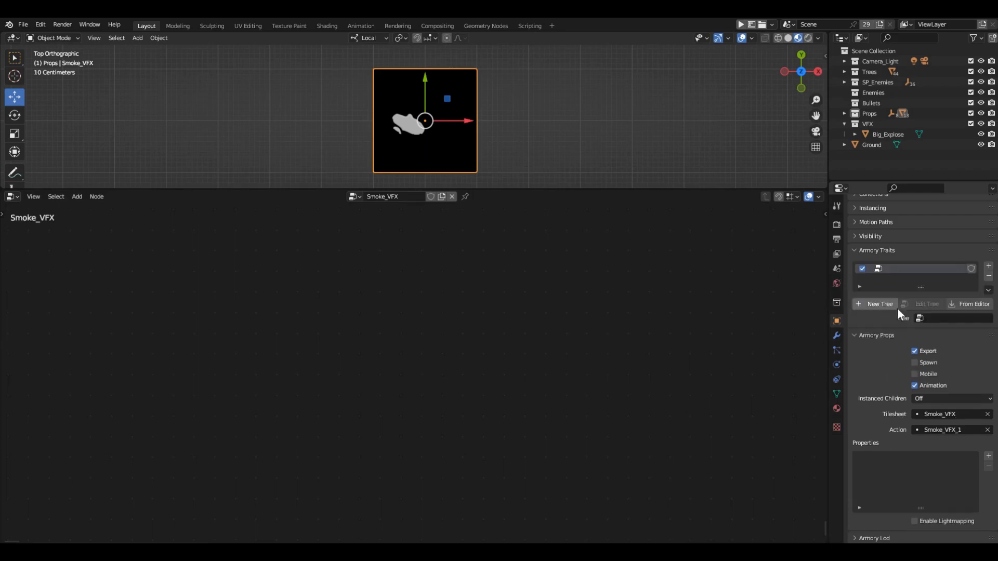
pyautogui.click(947, 318)
pyautogui.click(915, 428)
# - Add an On Init event node to the Smoke_VFX logic tree
pyautogui.hotkey('shift', 'a')
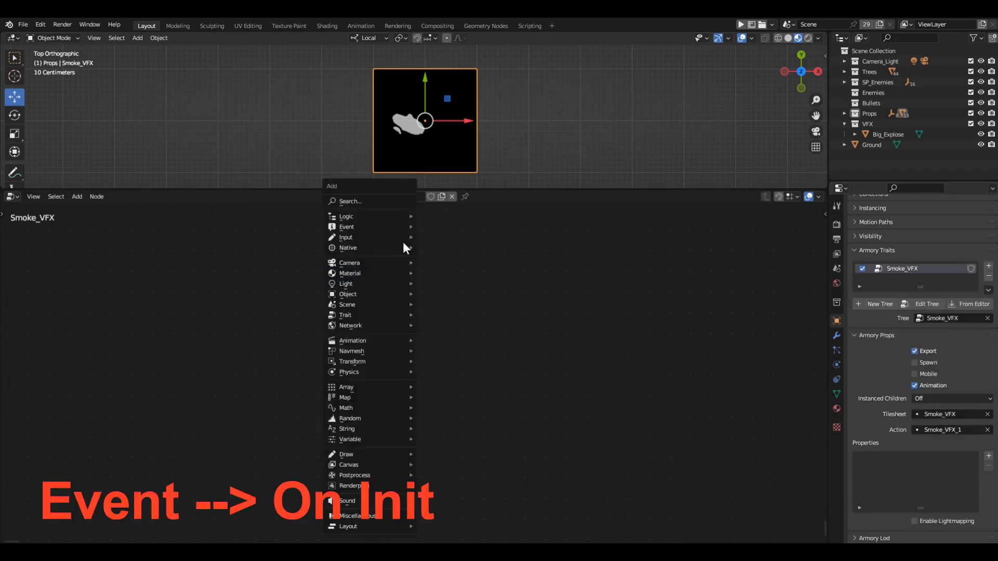
pyautogui.moveTo(408, 227)
pyautogui.click(441, 237)
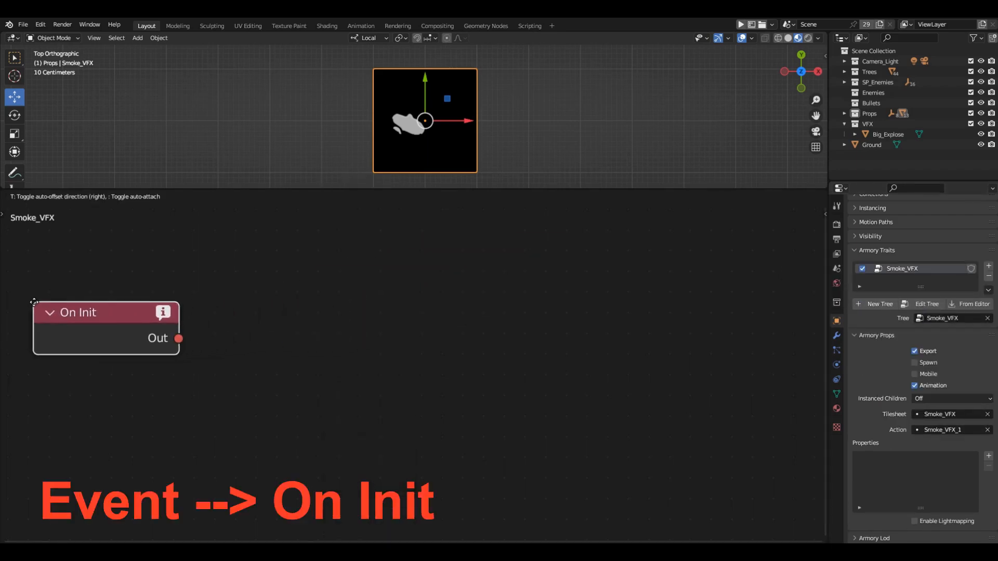
pyautogui.click(101, 318)
# - Add a Play Tilesheet node triggered by On Init, set its name to Smoke_VFX_1, and widen the node
pyautogui.hotkey('shift', 'a')
pyautogui.moveTo(291, 340)
pyautogui.click(390, 257)
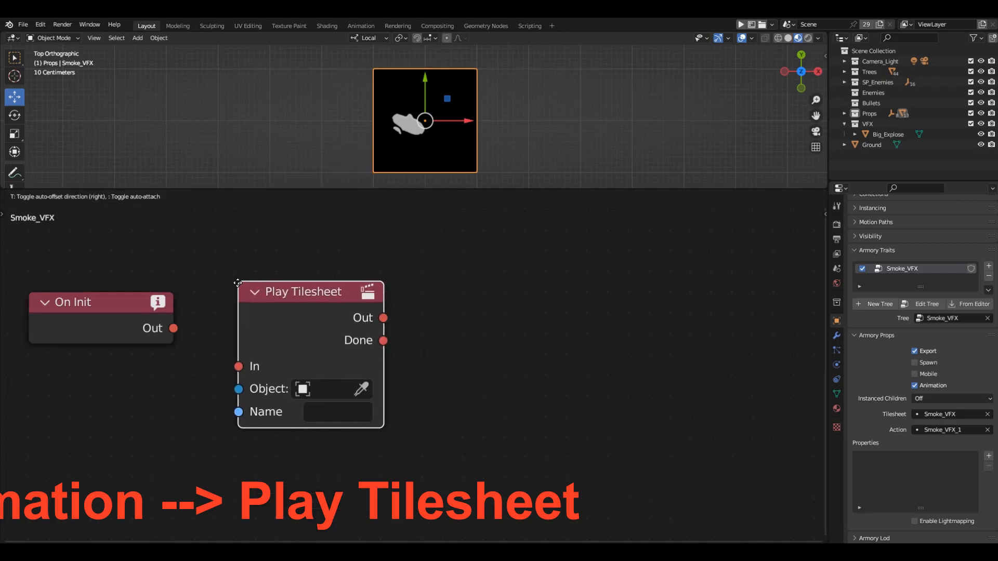
pyautogui.click(322, 312)
pyautogui.moveTo(173, 328); pyautogui.dragTo(235, 377)
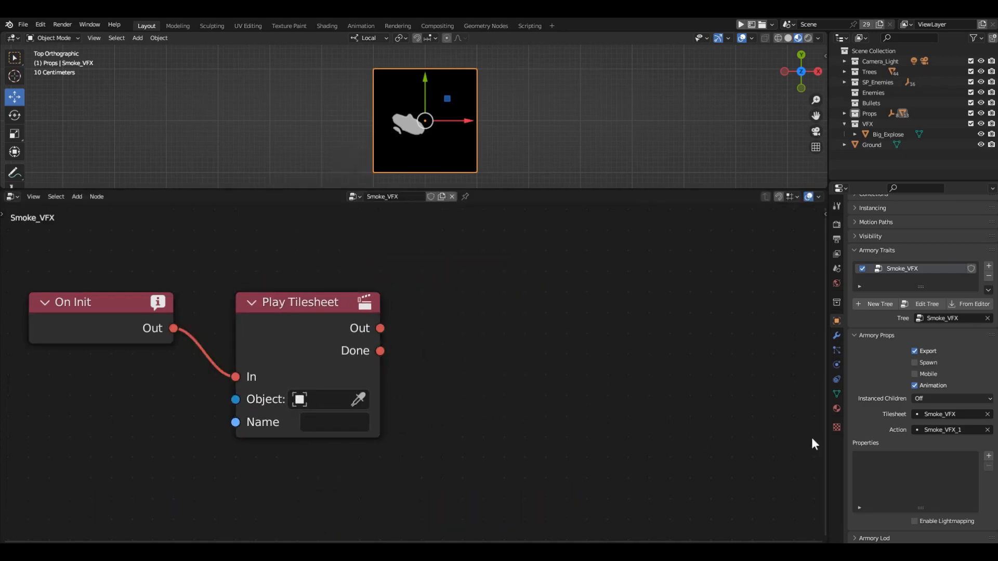
pyautogui.write('Smoke_VFX_1')
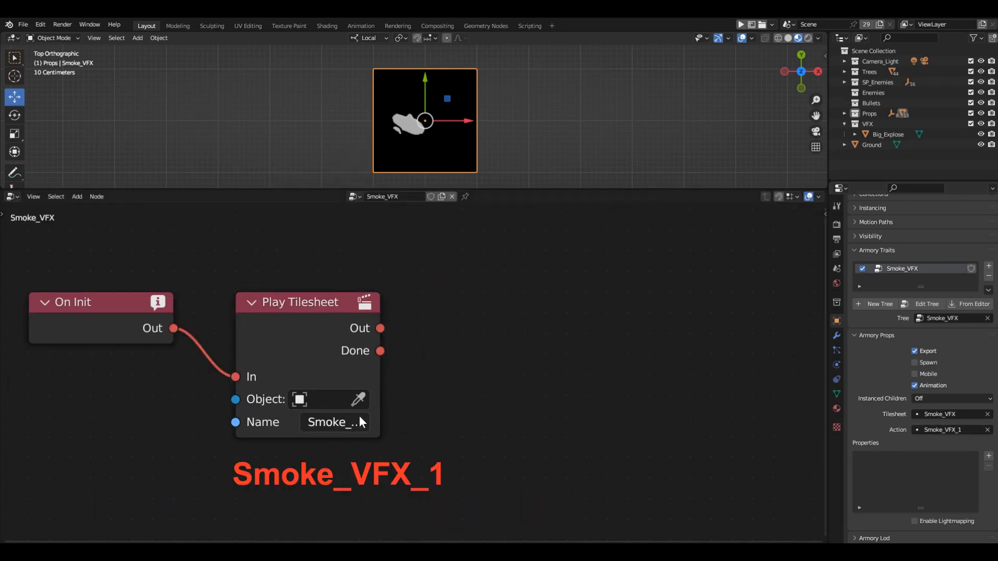
pyautogui.moveTo(380, 407); pyautogui.dragTo(433, 413)
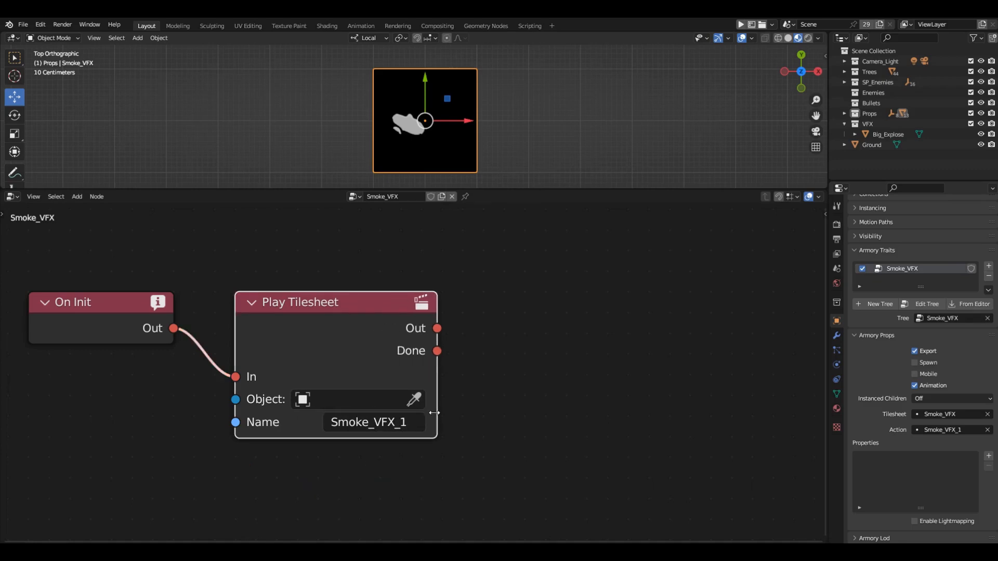
# - Add a Remove Object node after Play Tilesheet and connect the Done output to its In socket
pyautogui.hotkey('shift', 'a')
pyautogui.moveTo(577, 296)
pyautogui.click(634, 72)
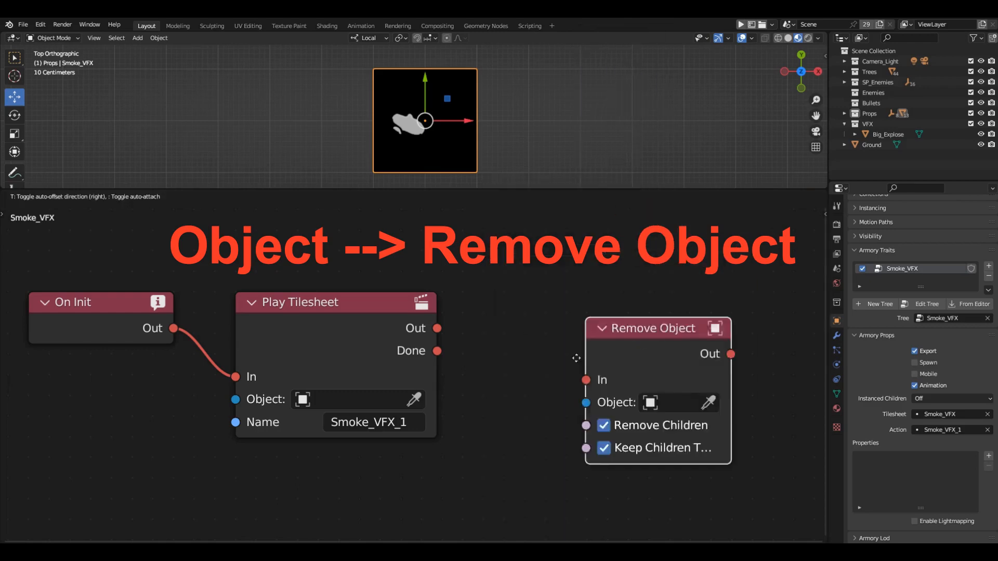
pyautogui.click(494, 332)
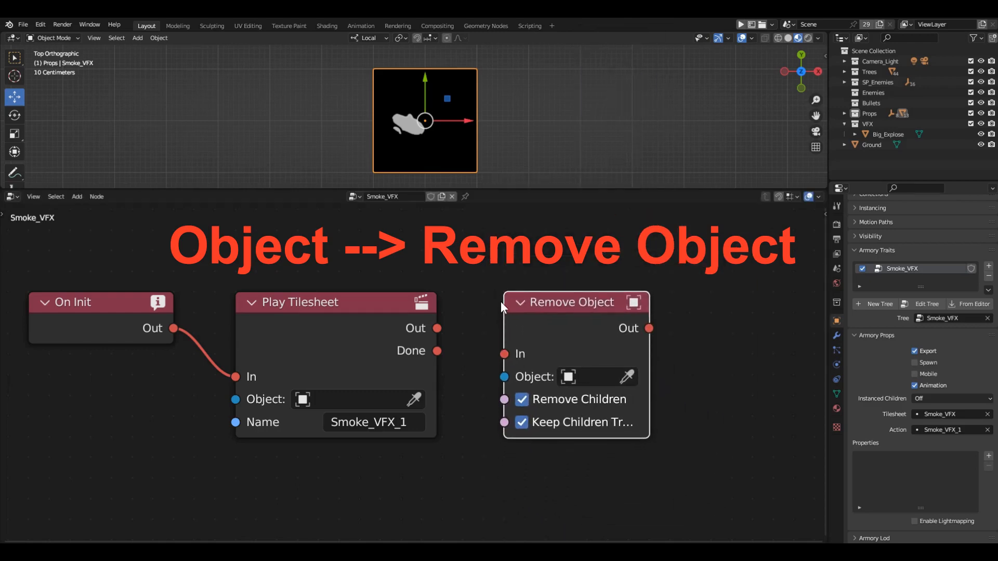
pyautogui.moveTo(437, 351); pyautogui.dragTo(493, 353)
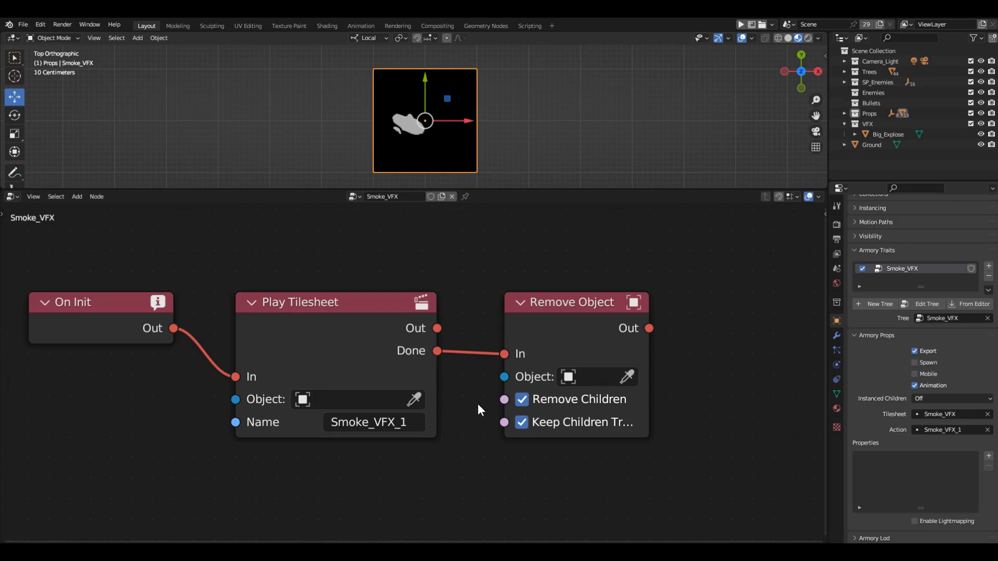
# - Run the game and playtest it, moving the player and shooting enemies to examine the smoke effect
pyautogui.press('F5')
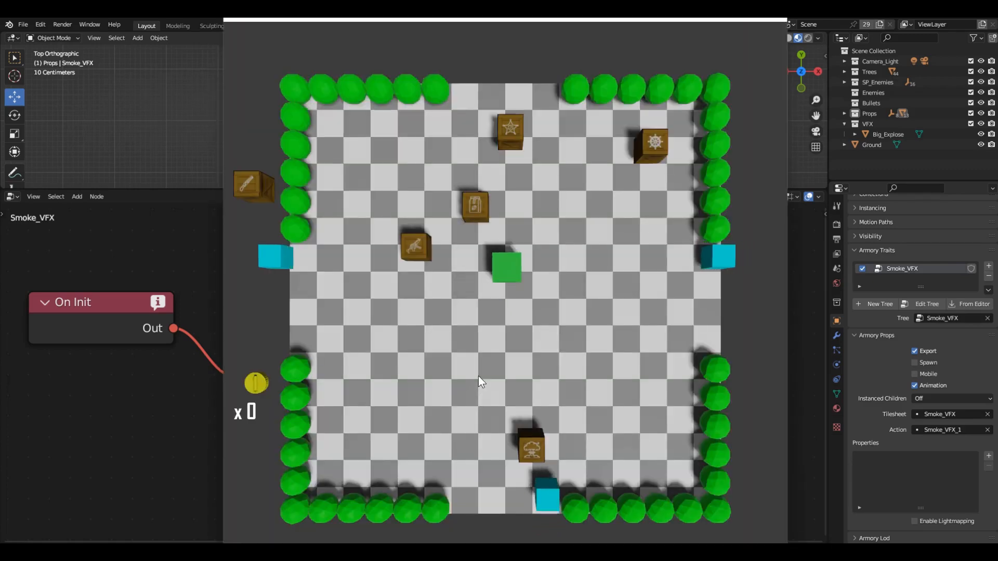
pyautogui.press('w')
pyautogui.press('d')
pyautogui.press('Right')
pyautogui.press('Right')
pyautogui.press('s')
pyautogui.press('d')
pyautogui.press('w')
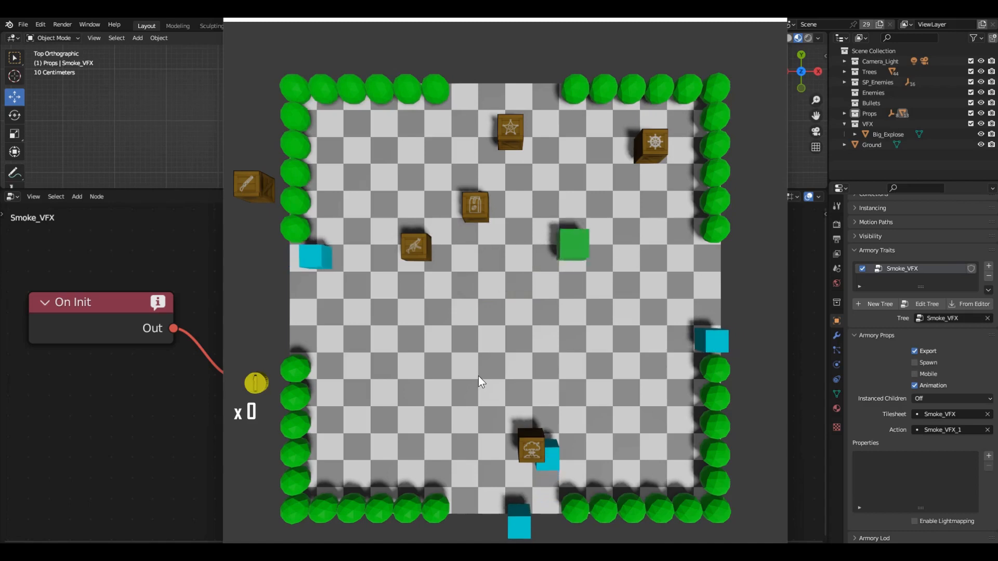
pyautogui.press('w')
pyautogui.press('d')
pyautogui.press('Down')
pyautogui.press('Right')
pyautogui.press('w')
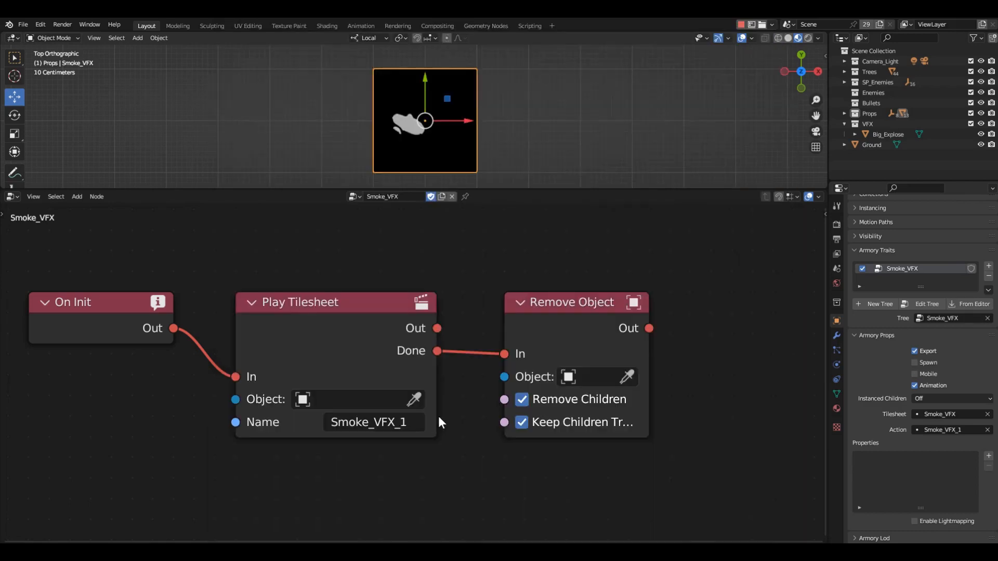
# - In the Shader Editor, connect Smoke.png's Alpha output to the Opacity input of Armory PBR
pyautogui.click(12, 196)
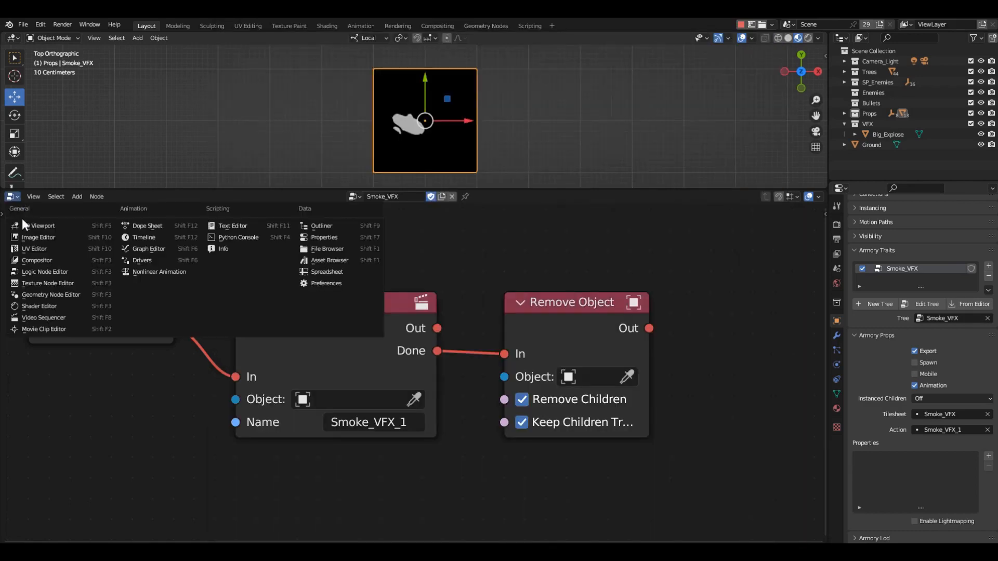
pyautogui.click(47, 303)
pyautogui.moveTo(423, 267); pyautogui.dragTo(398, 372, button='middle')
pyautogui.moveTo(377, 269); pyautogui.dragTo(467, 348)
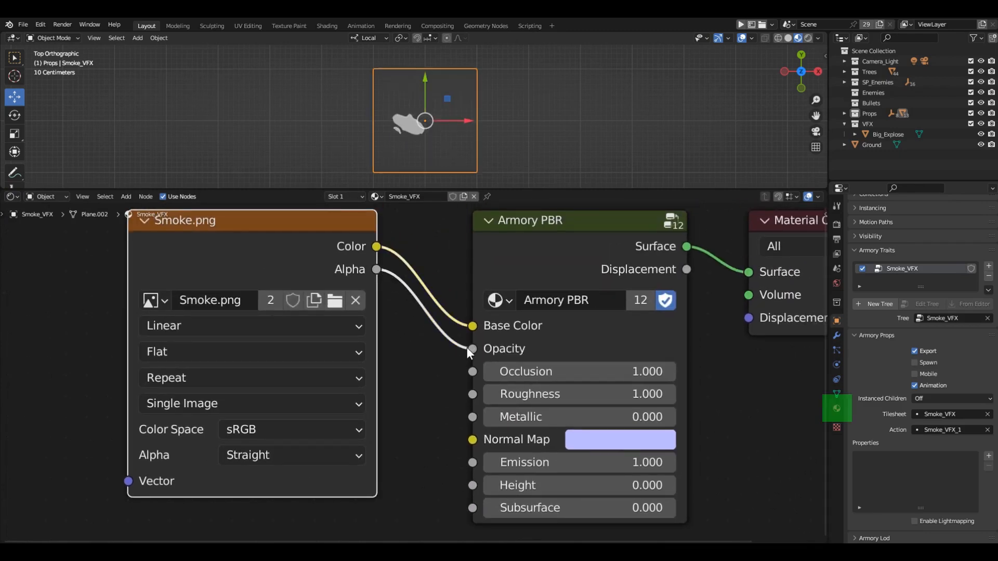
# - Enable Alpha Test in the Armory Props of the Smoke_VFX material
pyautogui.click(837, 407)
pyautogui.scroll(-10, 880, 395)
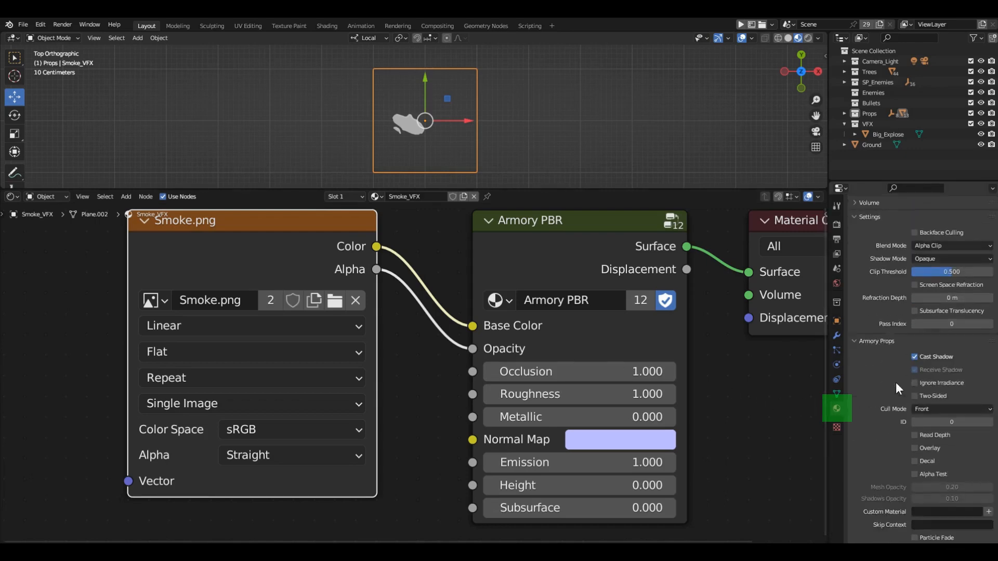
pyautogui.click(913, 328)
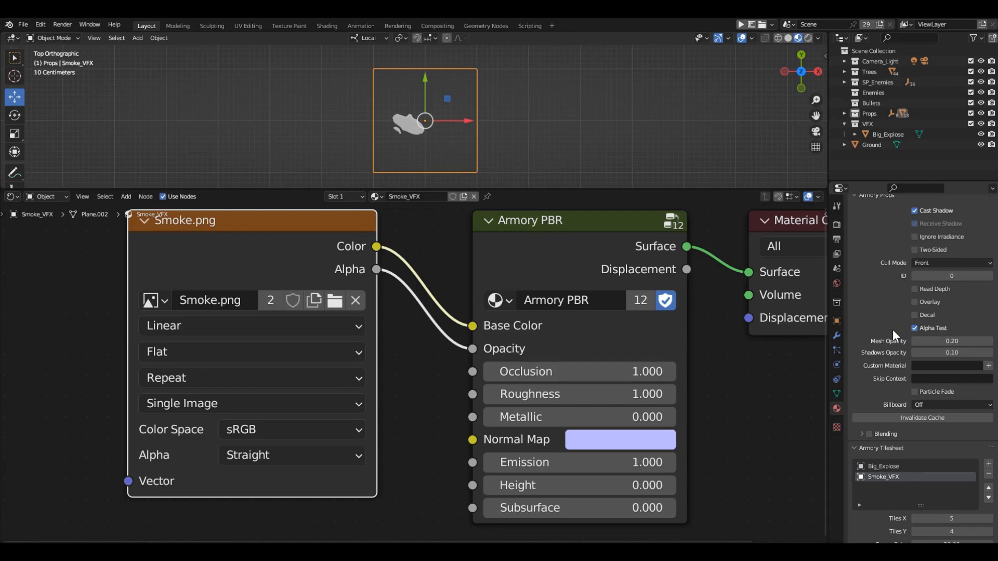
# - Open the Smoke_VFX node tree in the Logic Node Editor and enlarge the editor area
pyautogui.click(12, 197)
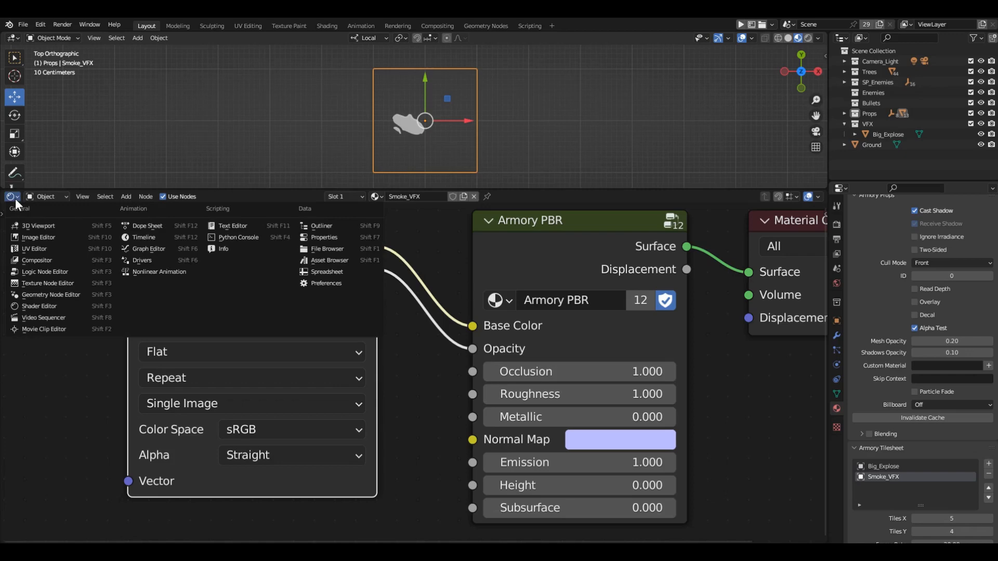
pyautogui.click(34, 270)
pyautogui.click(370, 196)
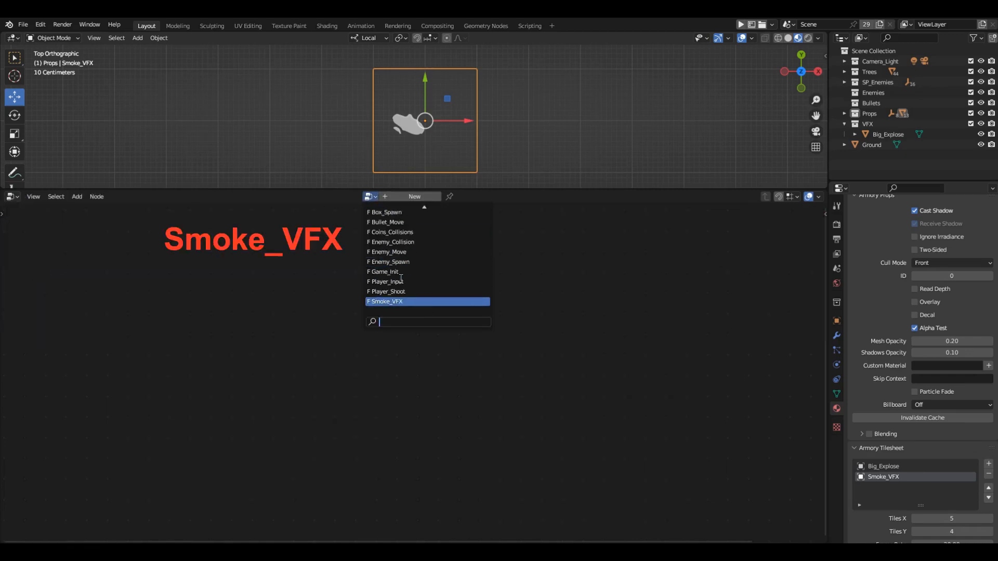
pyautogui.click(401, 299)
pyautogui.moveTo(629, 190); pyautogui.dragTo(628, 81)
pyautogui.keyDown('ctrl'); pyautogui.moveTo(681, 106); pyautogui.dragTo(653, 142, button='middle'); pyautogui.keyUp('ctrl')
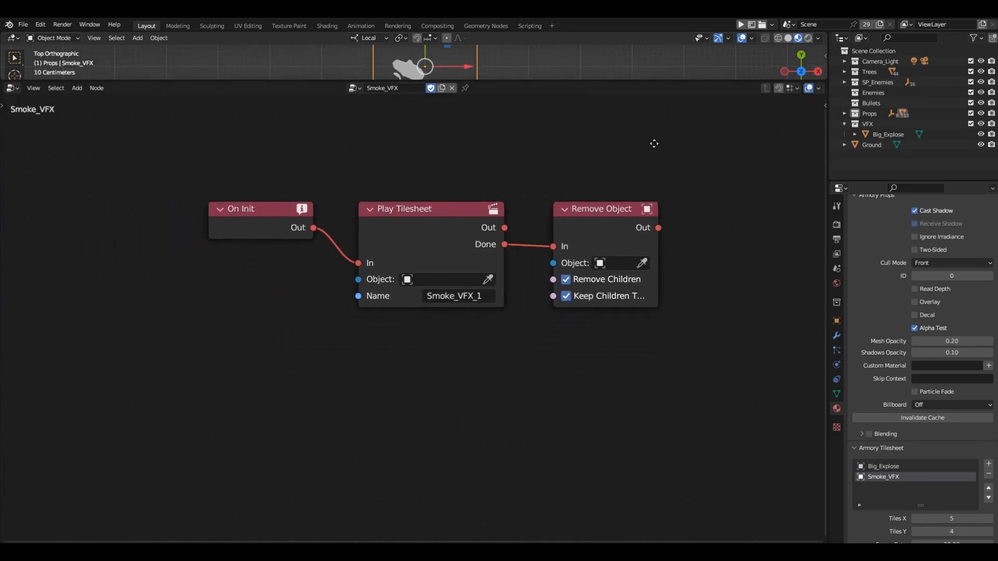
pyautogui.moveTo(635, 210); pyautogui.dragTo(658, 150, button='middle')
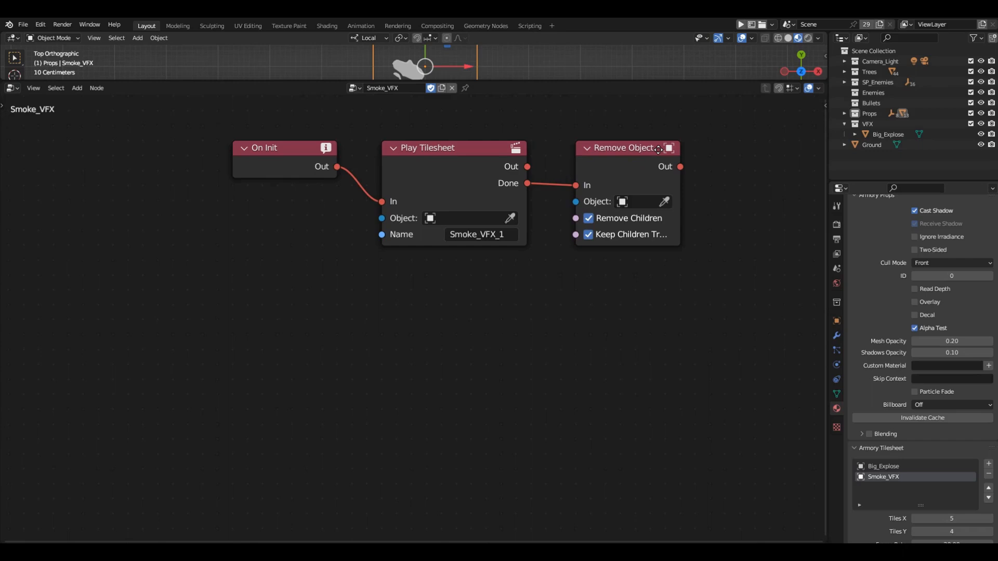
# - Add a Random Integer node below the existing nodes with Min 1 and Max 5
pyautogui.hotkey('shift', 'a')
pyautogui.moveTo(231, 418)
pyautogui.click(334, 457)
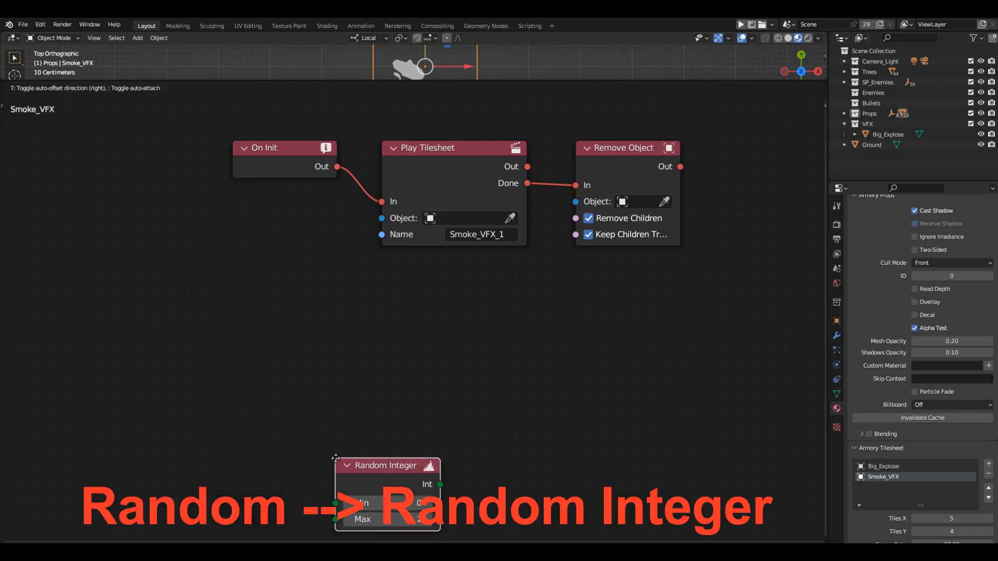
pyautogui.click(54, 304)
pyautogui.click(78, 350)
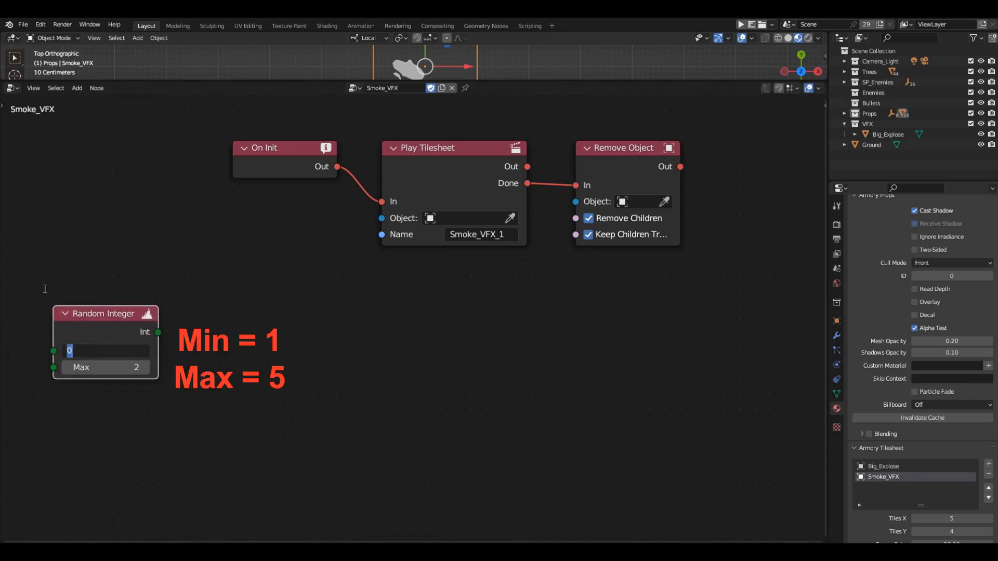
pyautogui.write('1')
pyautogui.press('Tab')
pyautogui.write('5')
pyautogui.press('Return')
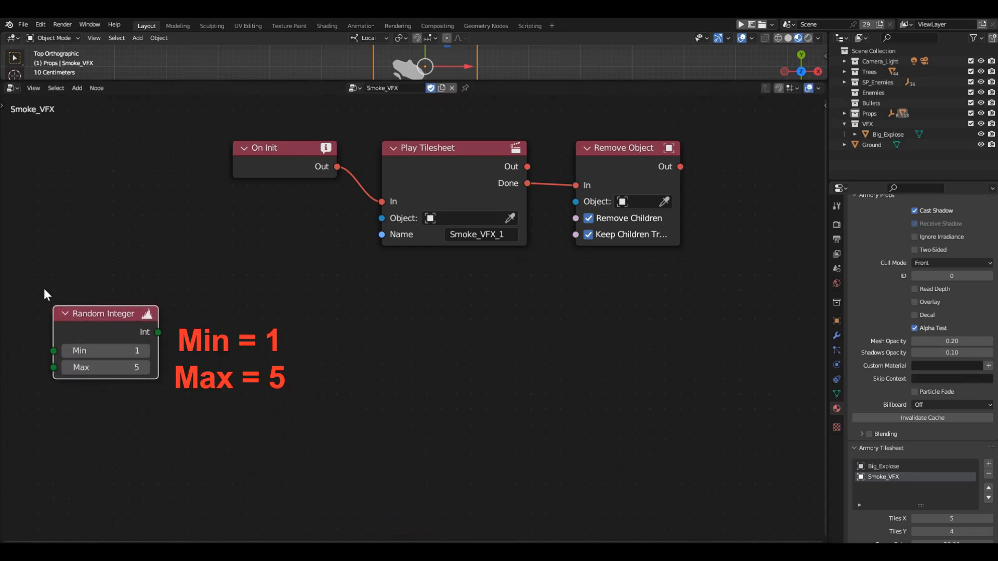
# - Add a Concatenate String node beside Random Integer and give it a second input
pyautogui.hotkey('shift', 'a')
pyautogui.moveTo(241, 377)
pyautogui.click(319, 375)
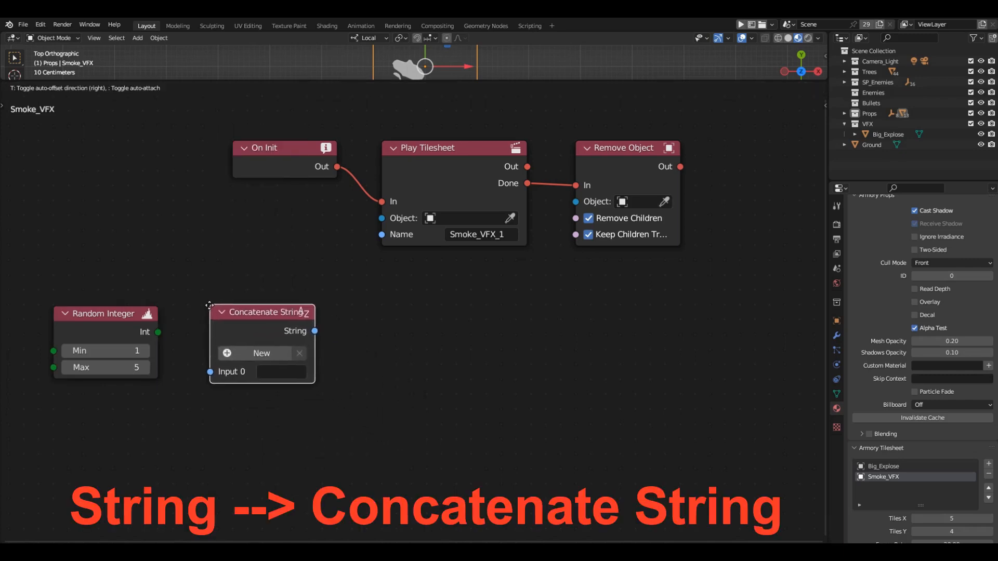
pyautogui.click(208, 305)
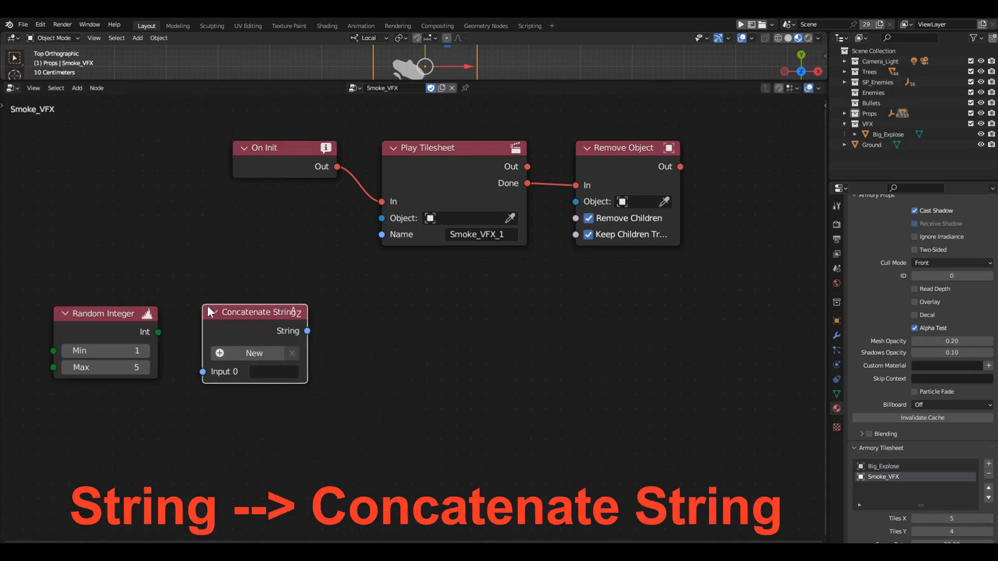
pyautogui.click(245, 353)
# - Set Input 0 of Concatenate String to Smoke_VFX_ and widen the node to show the full text
pyautogui.hotkey('ctrl', 'c')
pyautogui.hotkey('ctrl', 'v')
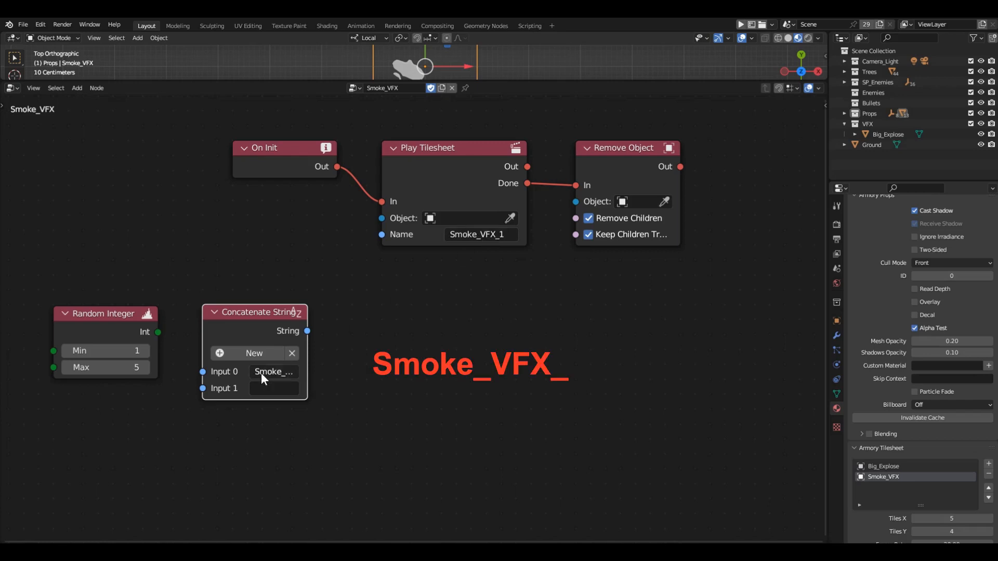
pyautogui.moveTo(307, 367); pyautogui.dragTo(360, 367)
pyautogui.click(307, 371)
pyautogui.press('End')
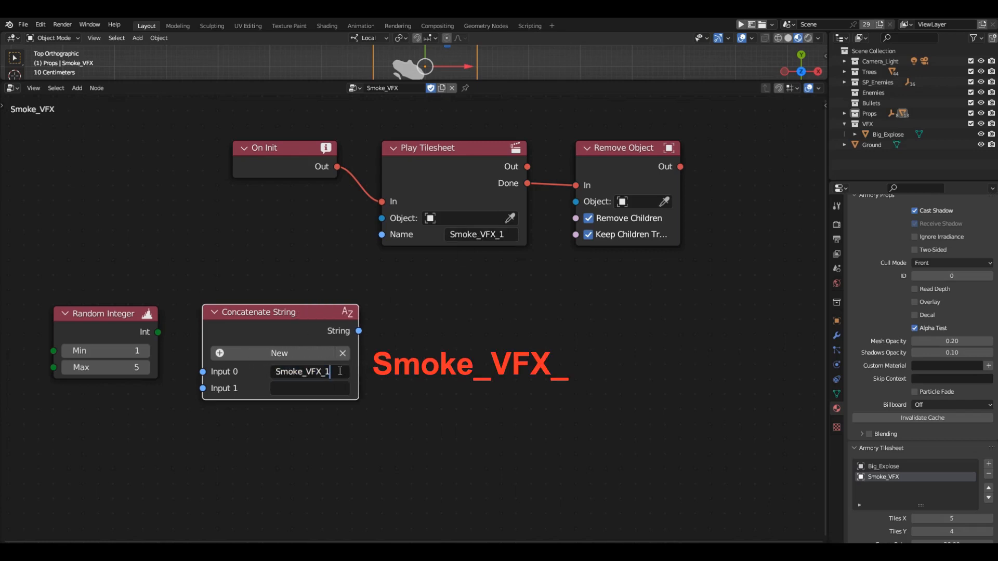
pyautogui.press('BackSpace')
pyautogui.press('Return')
# - Connect Random Integer to Input 1 of Concatenate String, and its String output to the Name input of Play Tilesheet
pyautogui.moveTo(158, 332); pyautogui.dragTo(203, 388)
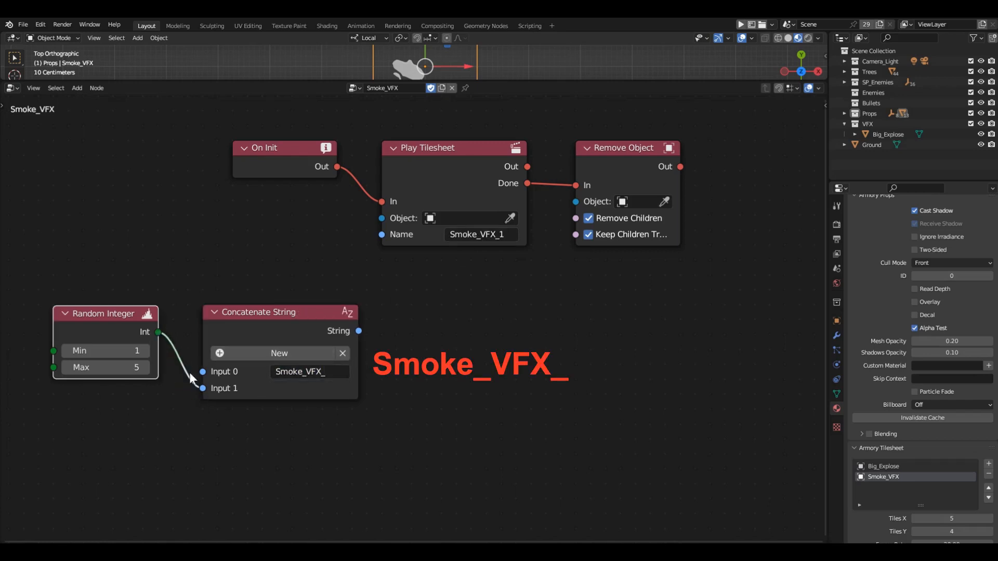
pyautogui.moveTo(320, 317); pyautogui.dragTo(290, 227)
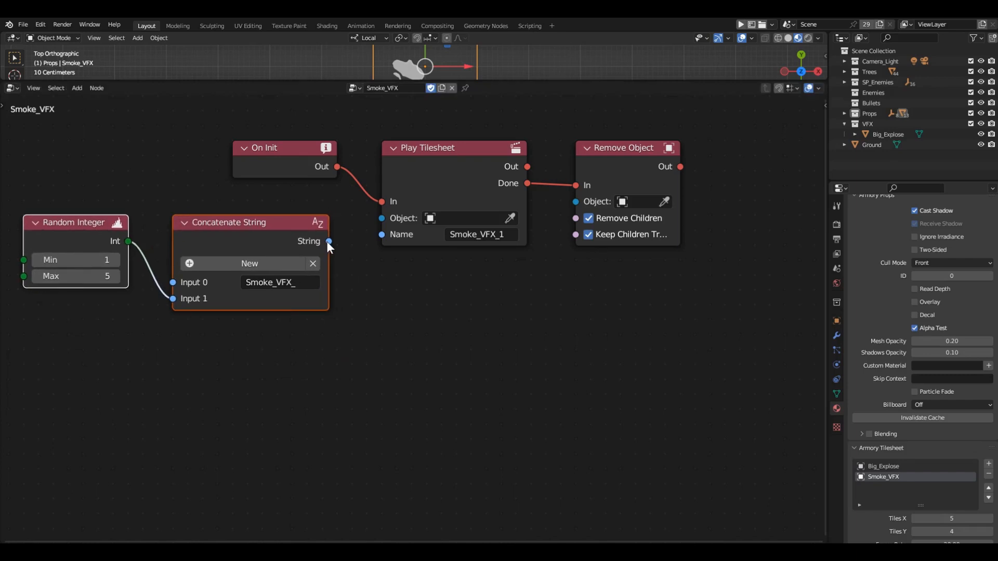
pyautogui.moveTo(373, 232); pyautogui.dragTo(381, 234)
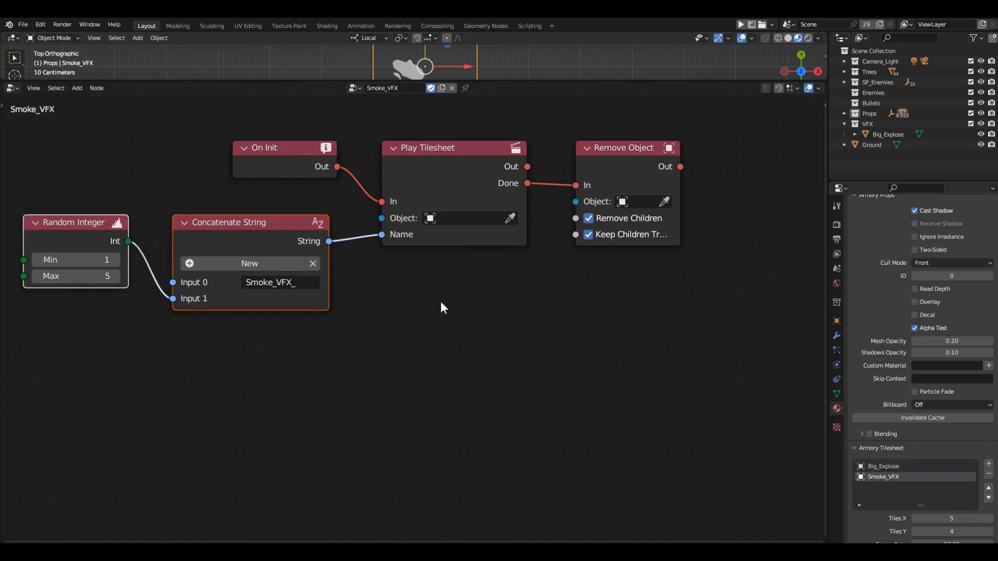
# - Run the game and playtest it, moving the player and shooting enemies to examine the randomized smoke animations
pyautogui.press('F5')
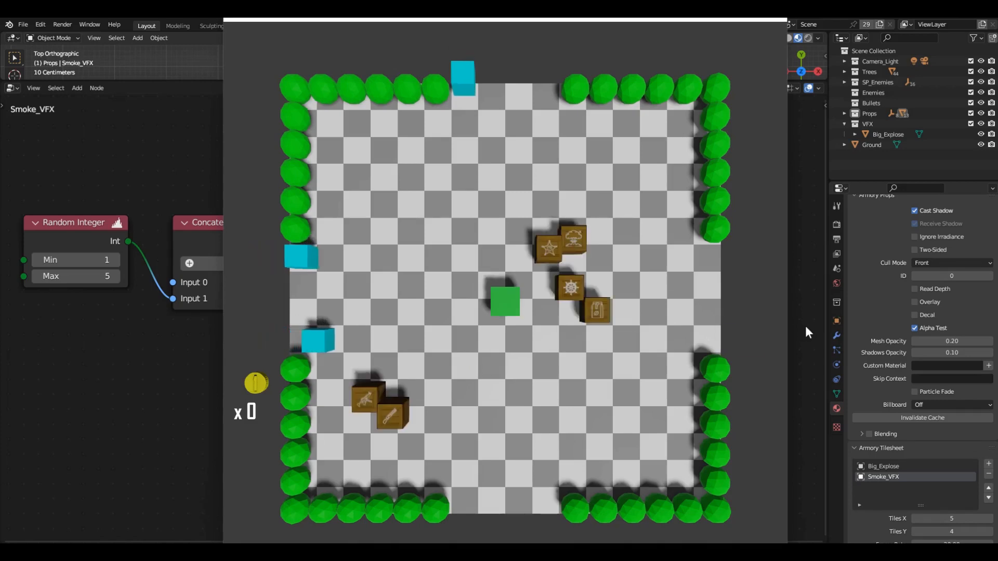
pyautogui.press('a')
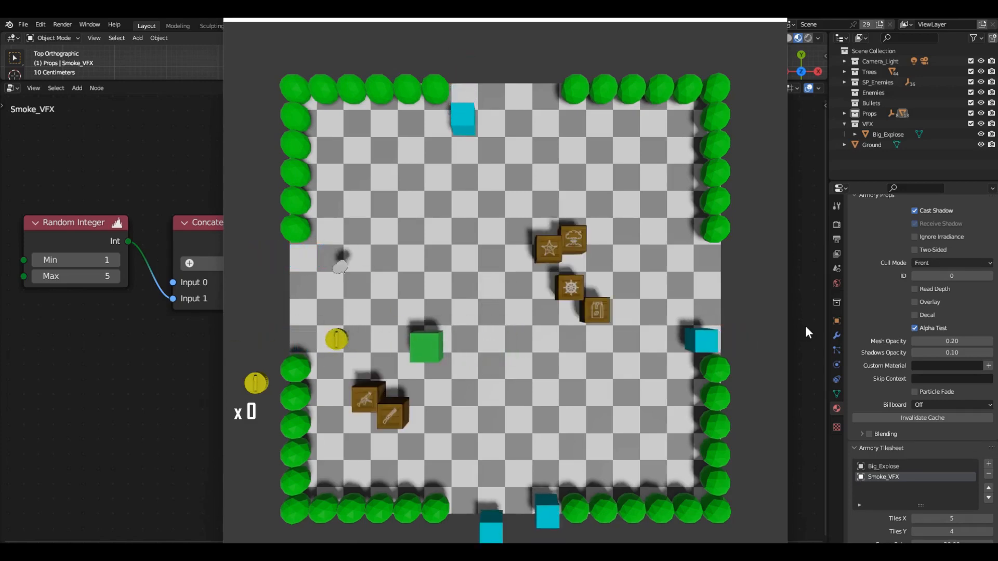
pyautogui.press('d')
pyautogui.press('Up')
pyautogui.press('Up')
pyautogui.press('w')
pyautogui.press('Down')
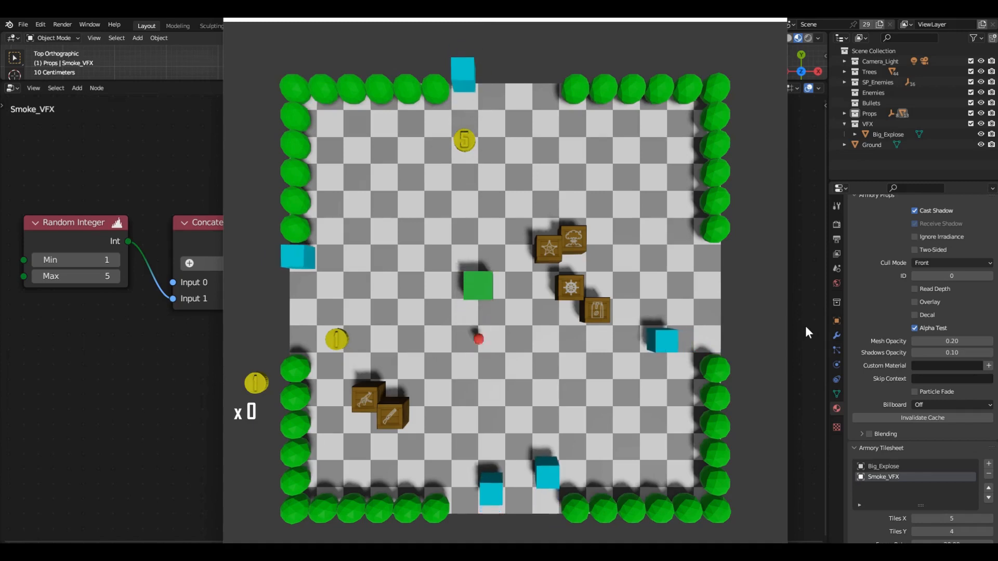
pyautogui.press('a')
pyautogui.press('Right')
pyautogui.press('s')
pyautogui.press('d')
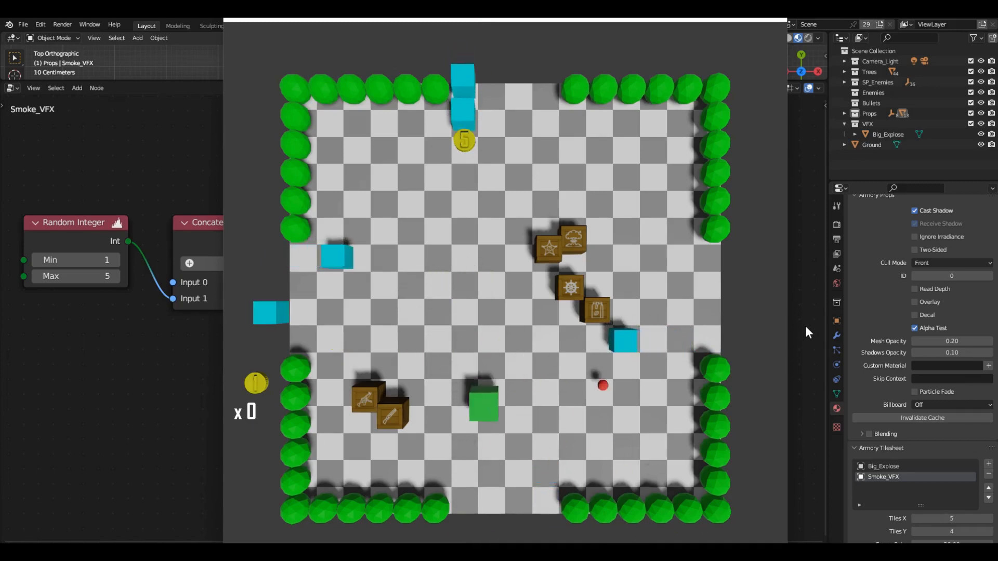
pyautogui.press('Up')
pyautogui.press('a')
pyautogui.press('Left')
pyautogui.press('s')
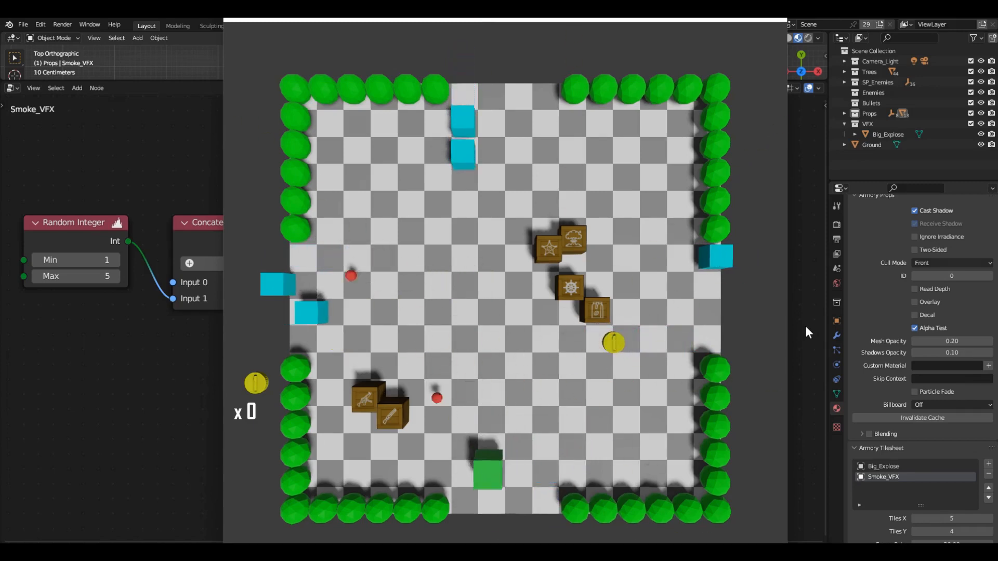
pyautogui.press('d')
pyautogui.press('w')
pyautogui.press('a')
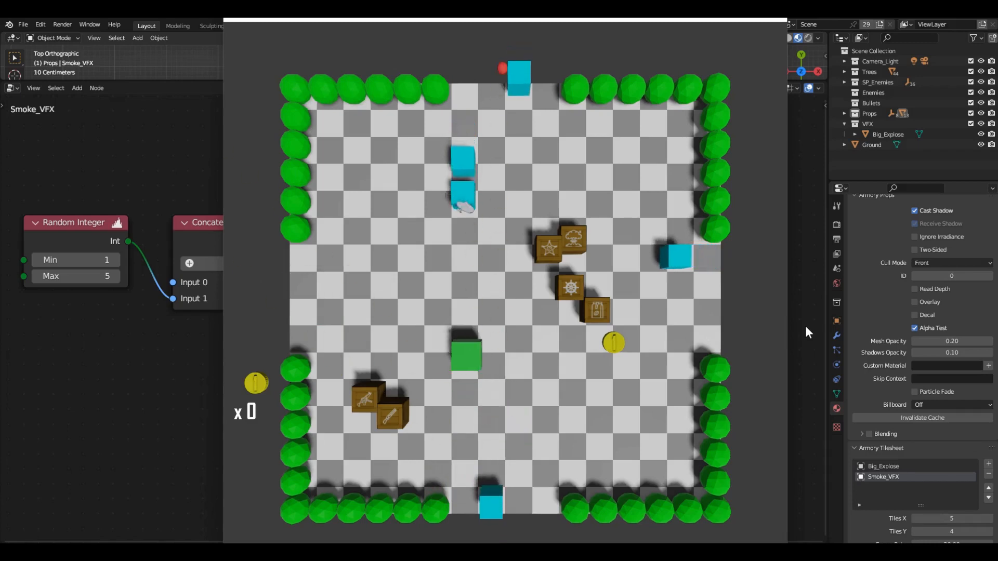
pyautogui.press('Right')
pyautogui.press('a')
pyautogui.press('d')
pyautogui.press('s')
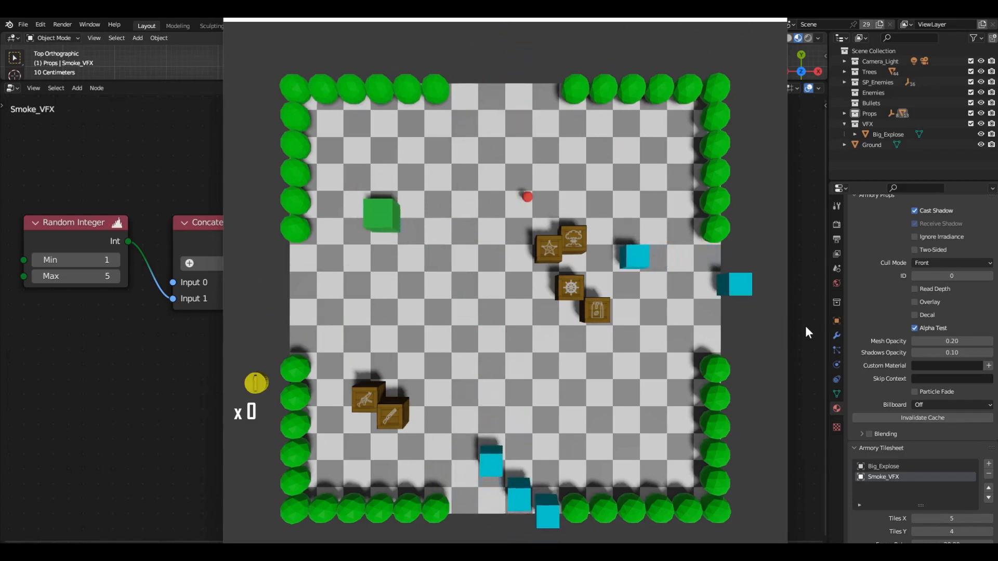
pyautogui.press('d')
pyautogui.press('a')
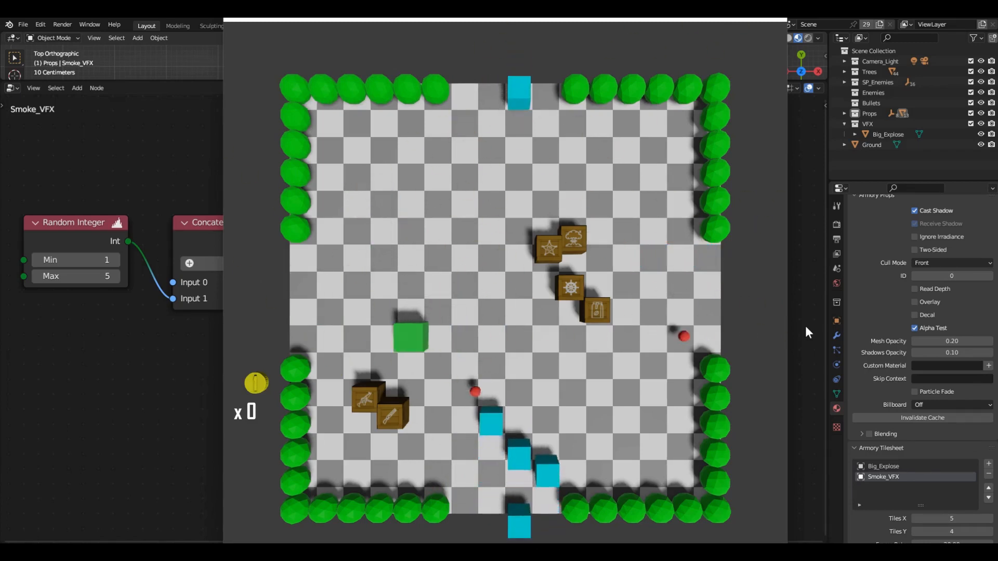
pyautogui.press('w')
pyautogui.press('w')
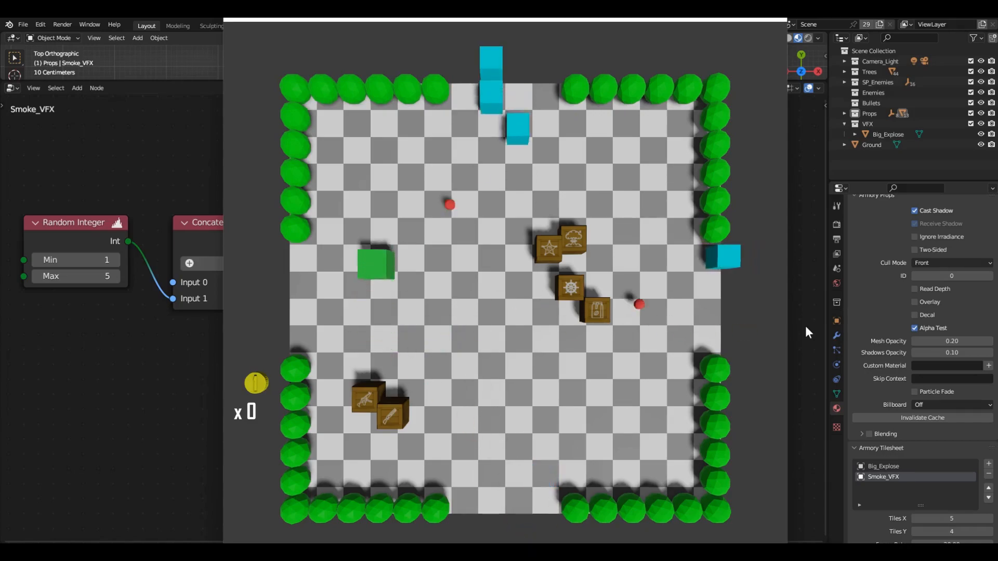